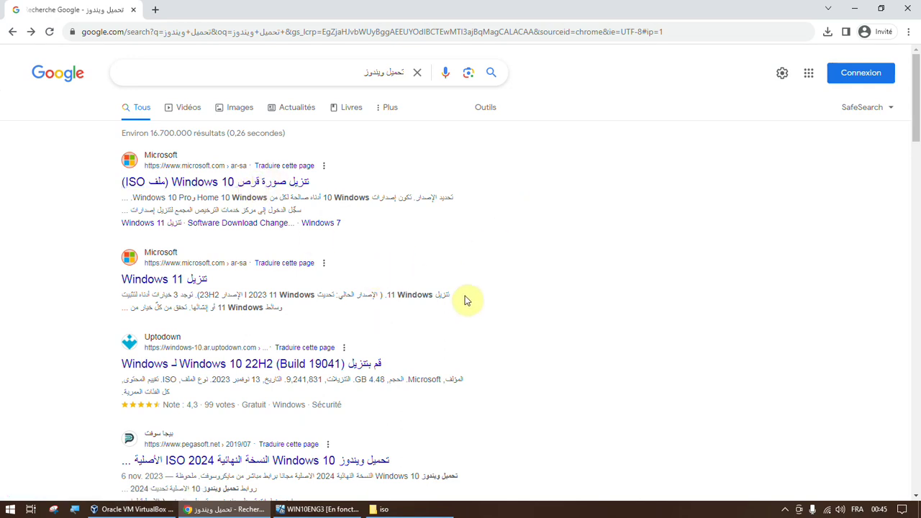
# - Open Microsoft's Windows 10 disc image (ISO) download page from the search results and dismiss the translation offer
pyautogui.scroll(-2, 424, 324)
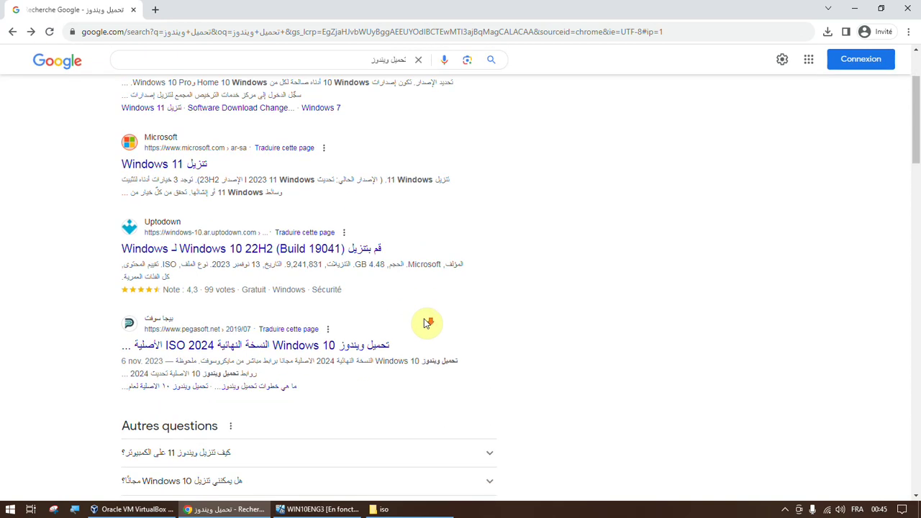
pyautogui.scroll(-6, 425, 324)
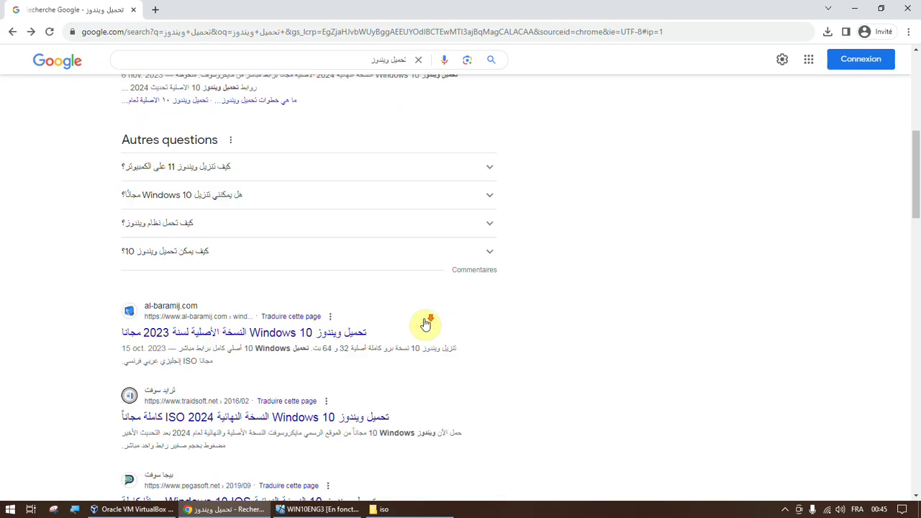
pyautogui.scroll(8, 425, 320)
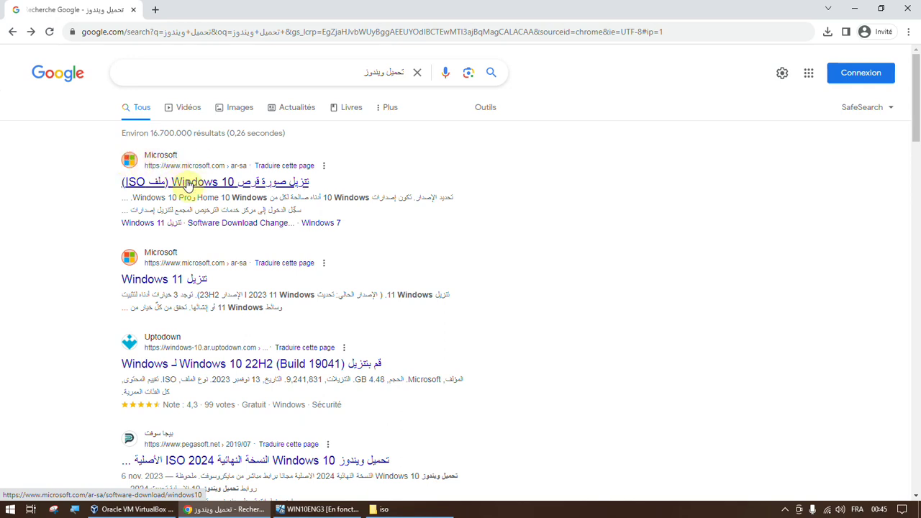
pyautogui.click(394, 73)
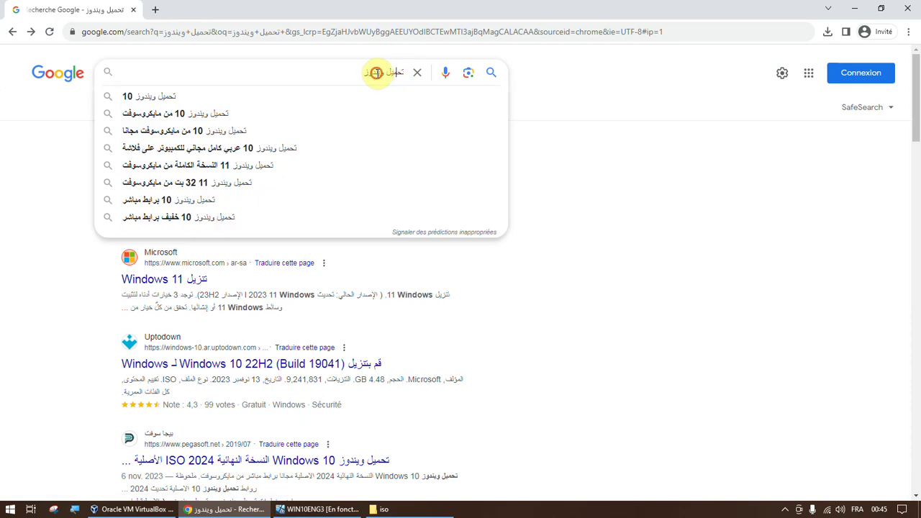
pyautogui.click(559, 148)
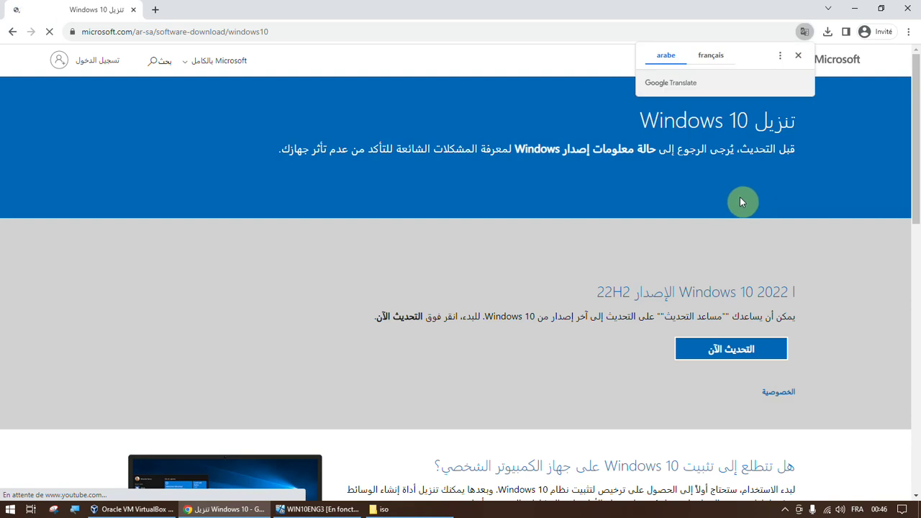
pyautogui.scroll(-2, 693, 302)
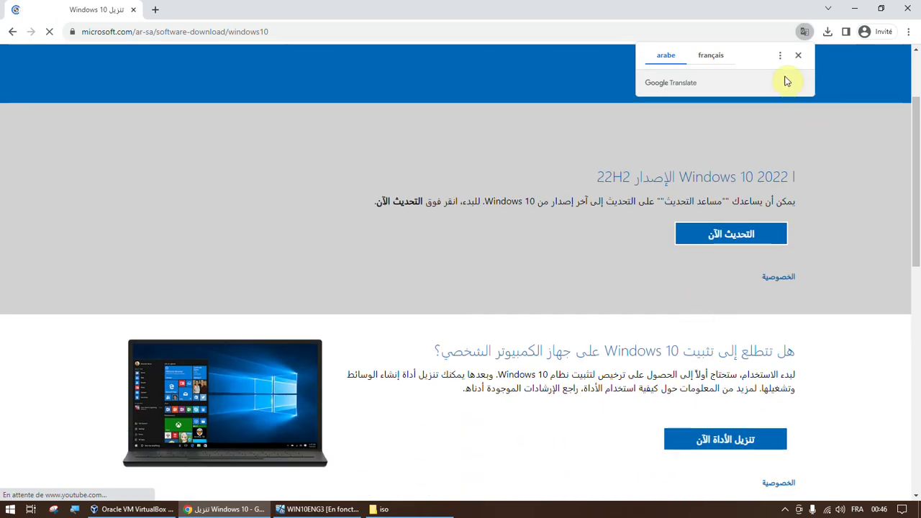
pyautogui.click(798, 56)
pyautogui.click(736, 238)
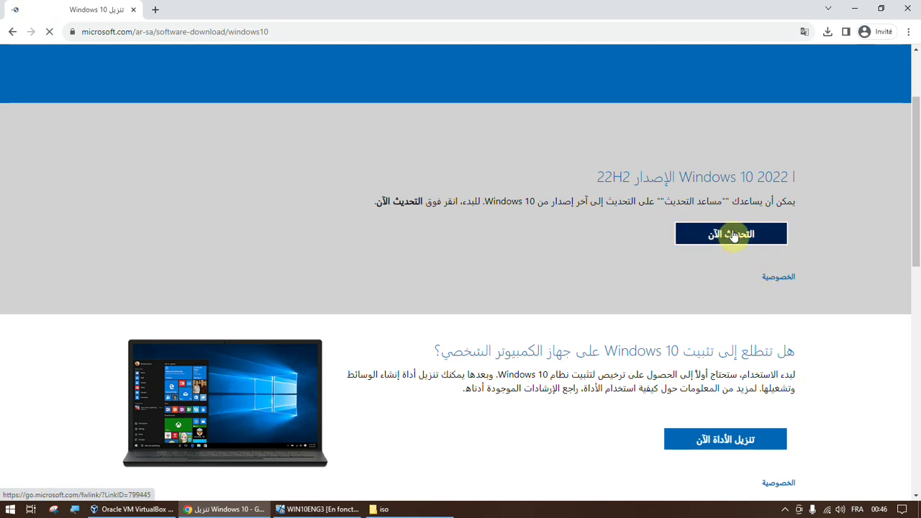
pyautogui.scroll(-3, 691, 328)
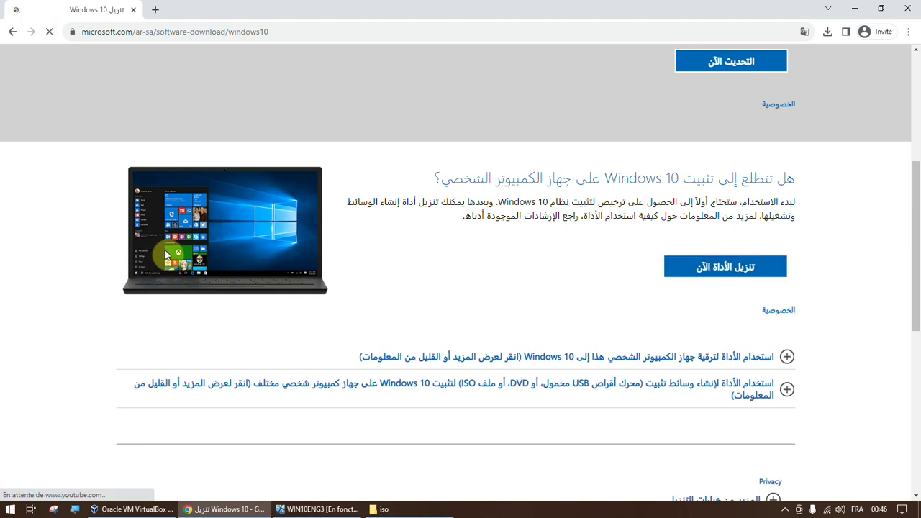
pyautogui.click(721, 270)
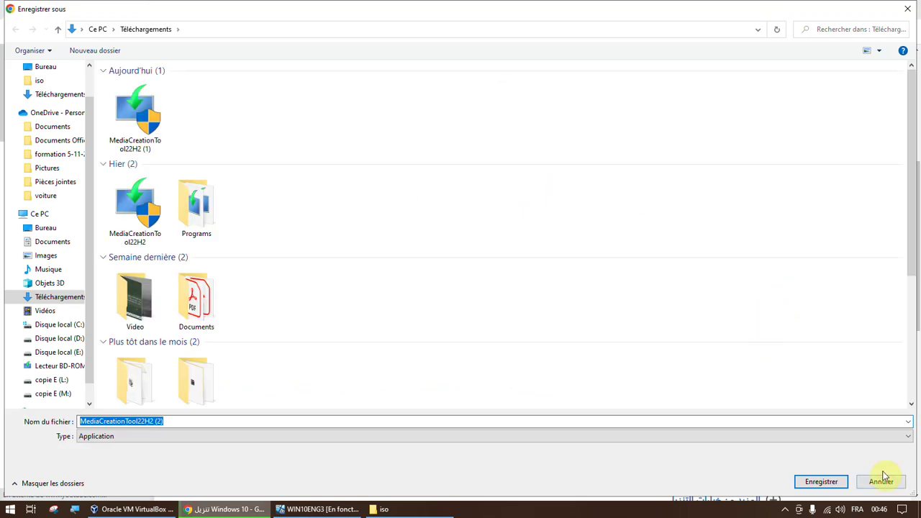
pyautogui.click(881, 482)
# - Run MediaCreationTool22H2 (1).exe from the recent downloads and move its installation window away from the web page
pyautogui.click(828, 31)
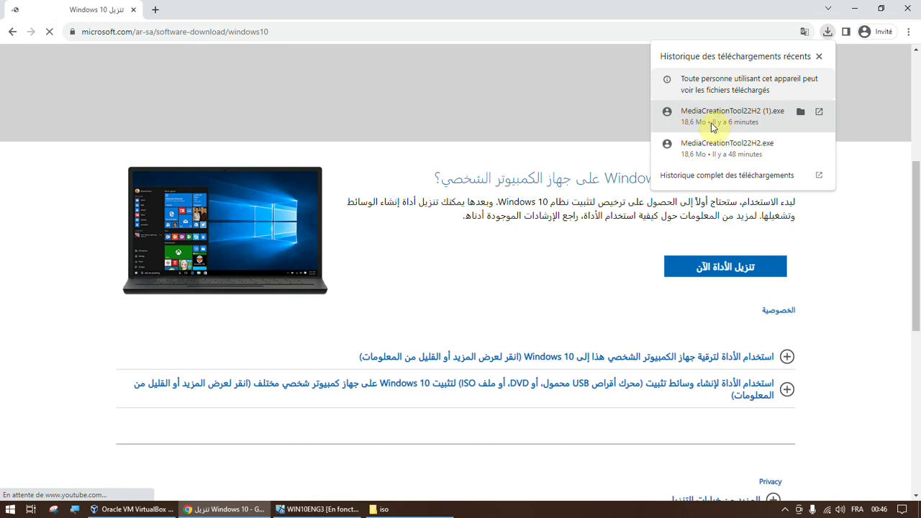
pyautogui.click(741, 126)
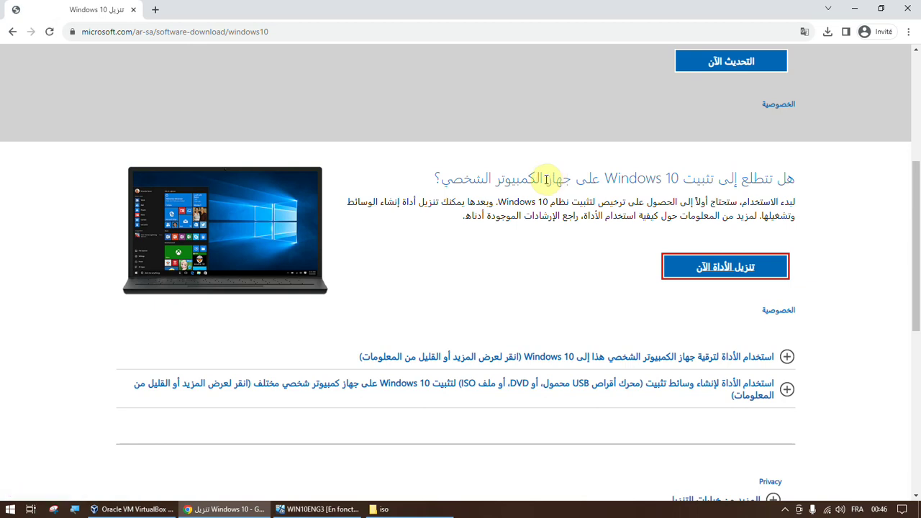
pyautogui.click(828, 33)
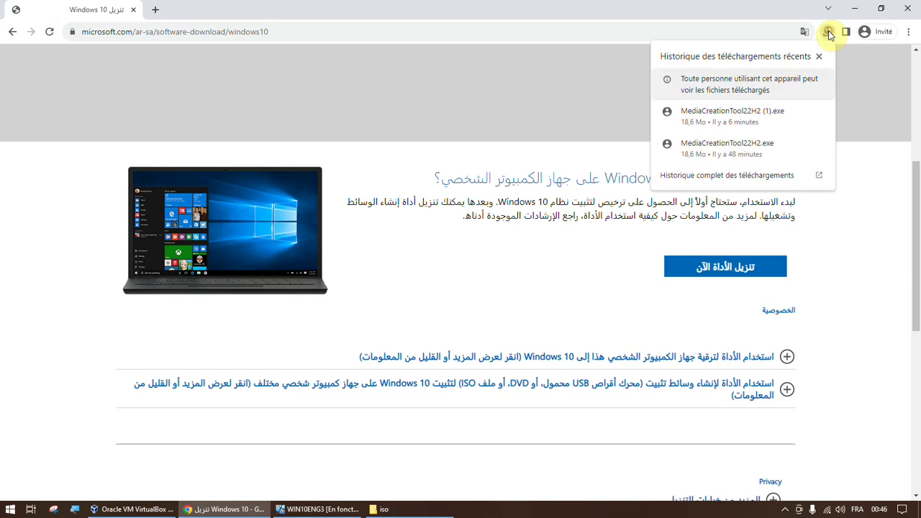
pyautogui.click(769, 114)
pyautogui.click(550, 300)
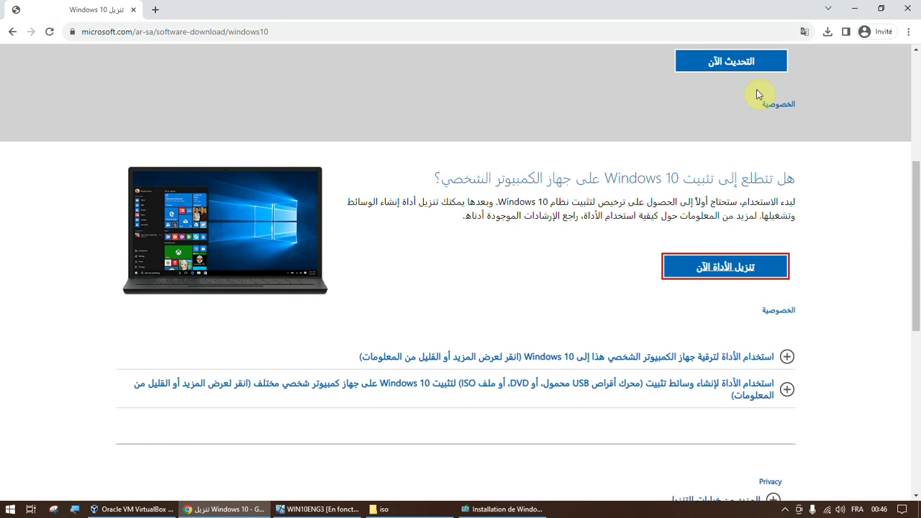
pyautogui.click(506, 510)
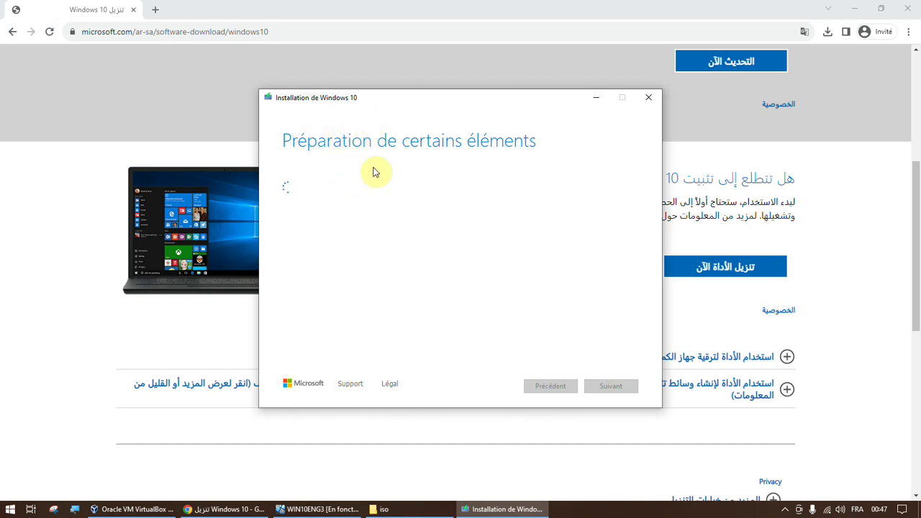
pyautogui.moveTo(367, 106); pyautogui.dragTo(920, 113)
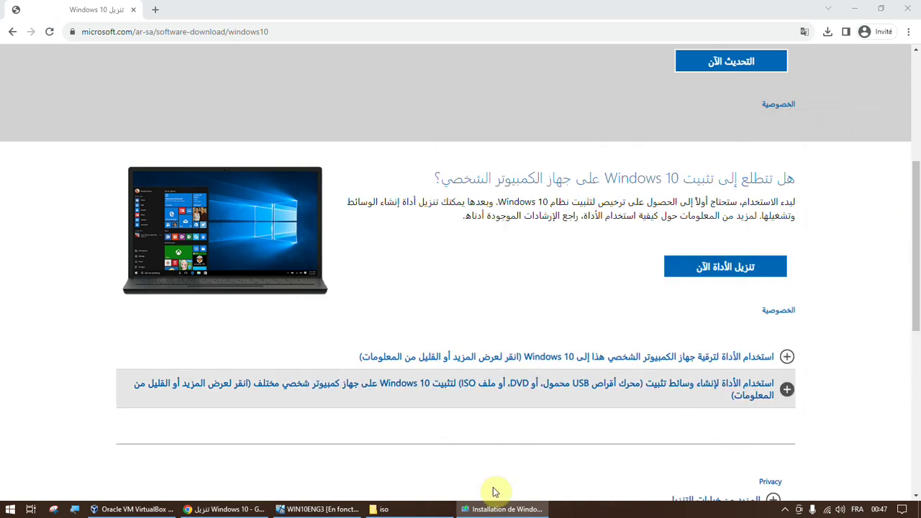
# - Accept the Media Creation Tool licence terms and move the installation window out of the way again
pyautogui.click(309, 509)
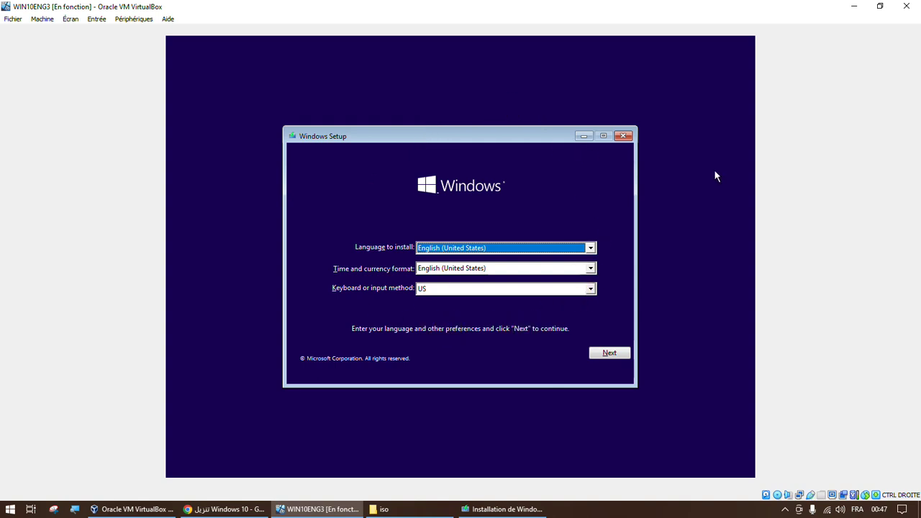
pyautogui.hotkey('alt', 'Tab')
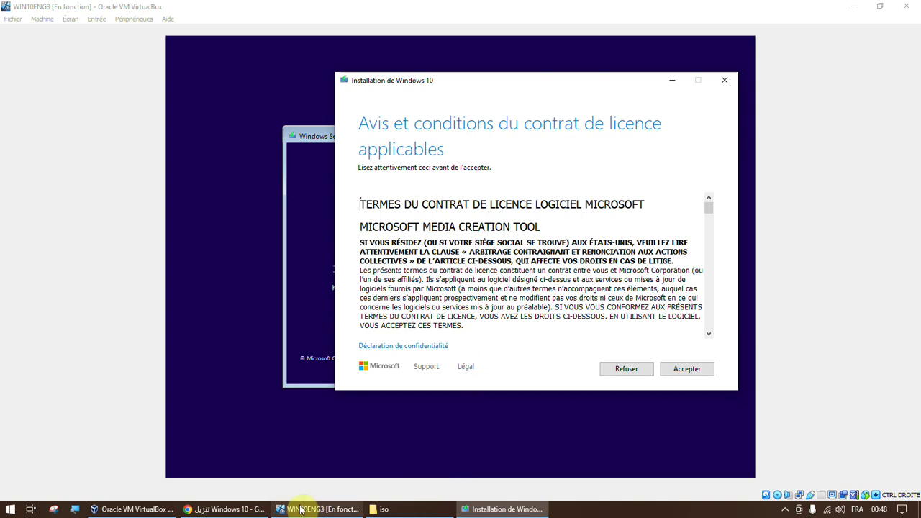
pyautogui.click(268, 510)
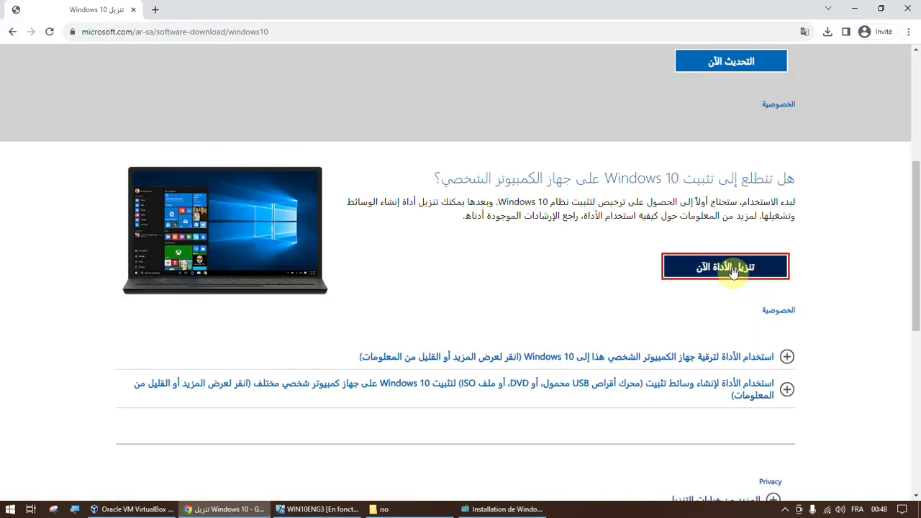
pyautogui.click(503, 510)
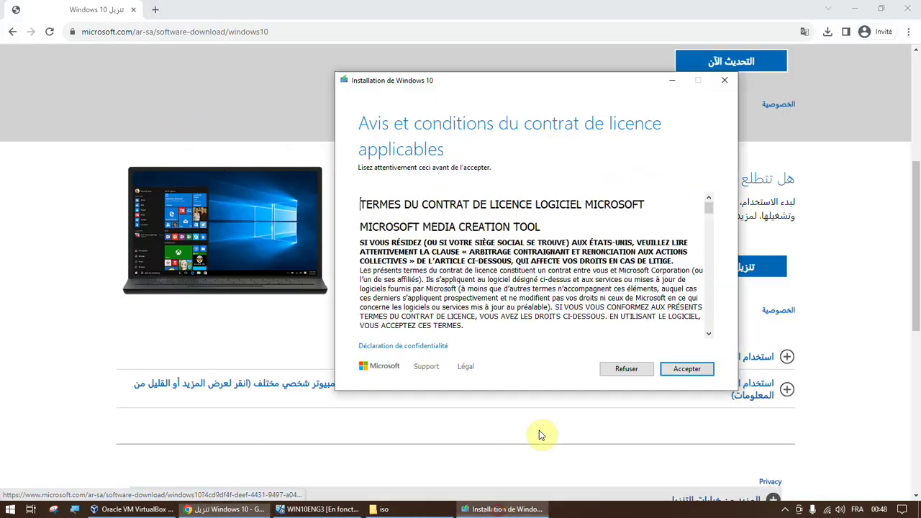
pyautogui.click(687, 369)
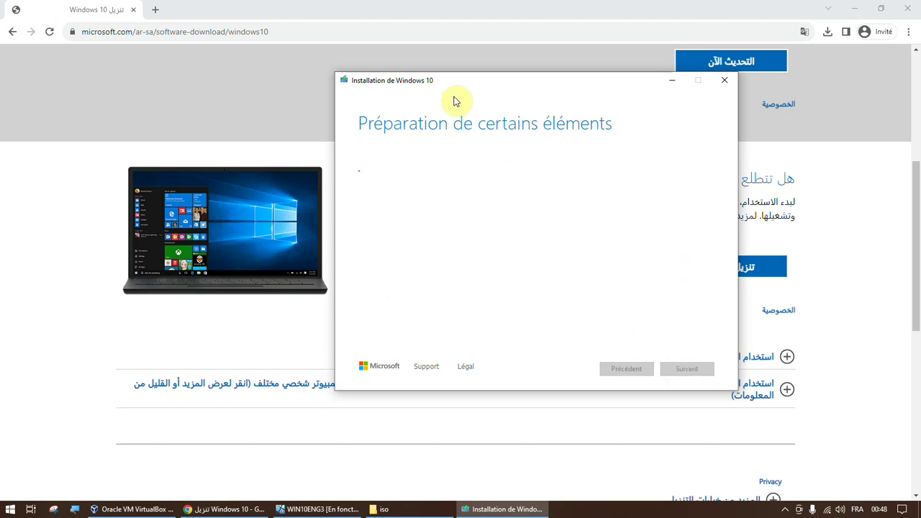
pyautogui.moveTo(453, 87); pyautogui.dragTo(920, 122)
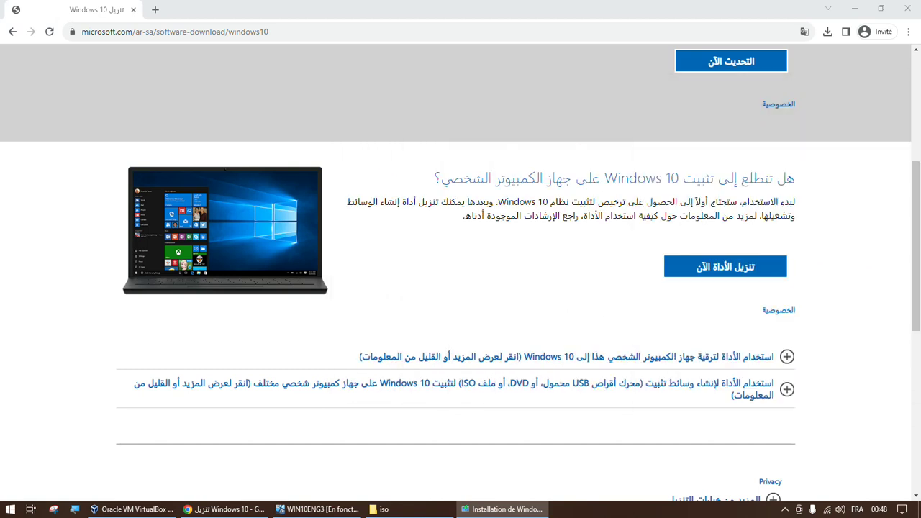
# - Switch to the WIN10ENG3 virtual machine and examine the install language, time and currency format, and keyboard choices in Windows Setup
pyautogui.click(321, 509)
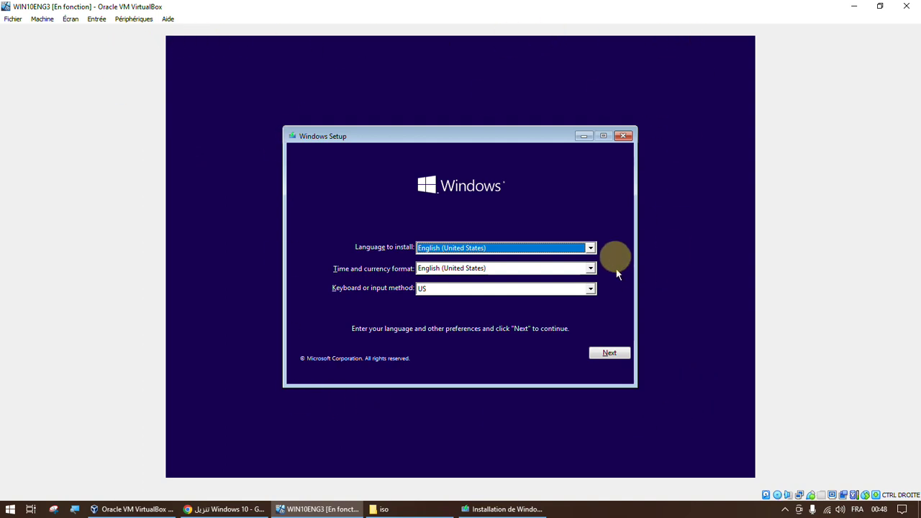
pyautogui.click(591, 248)
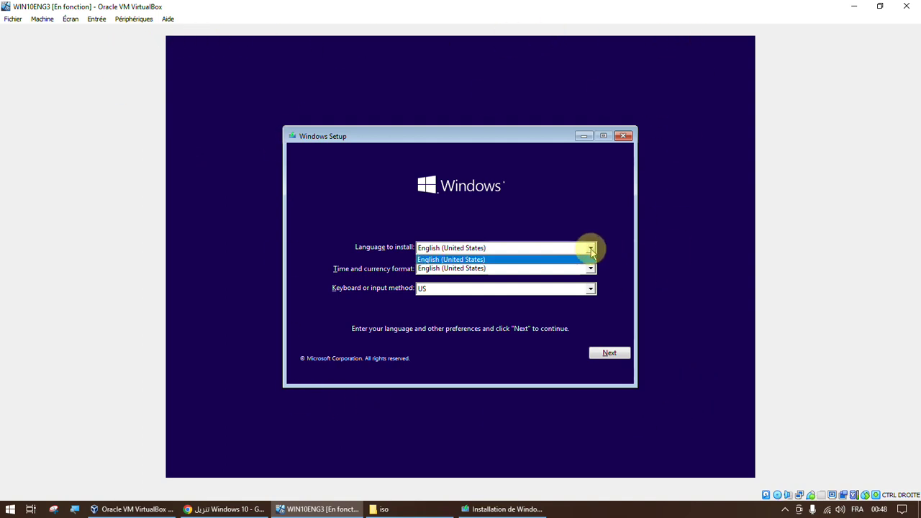
pyautogui.click(504, 250)
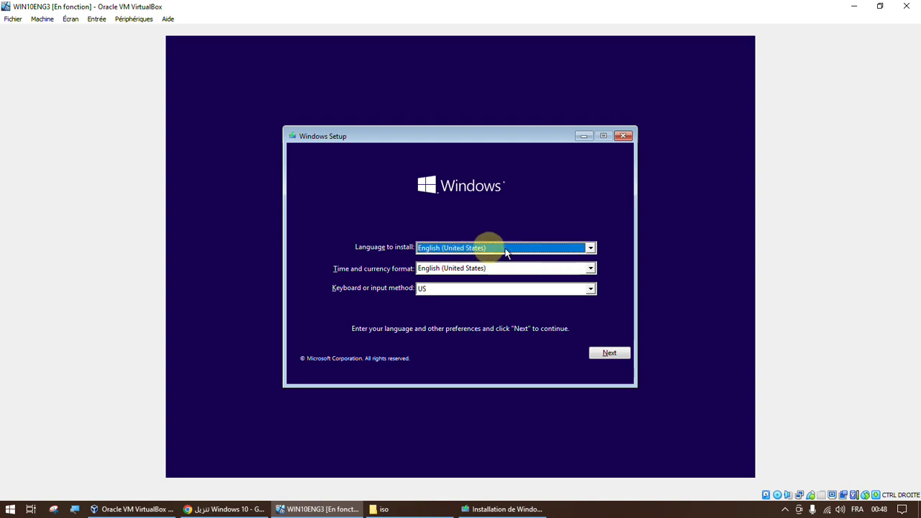
pyautogui.click(469, 250)
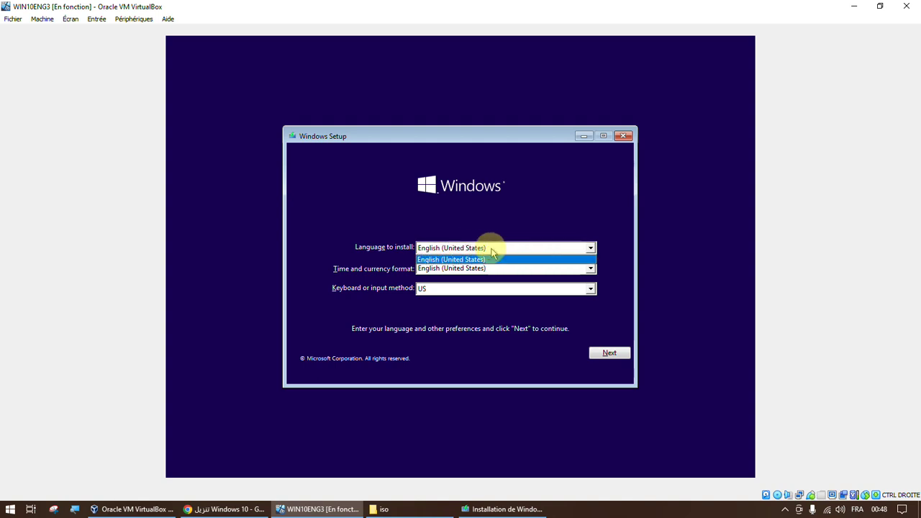
pyautogui.click(491, 248)
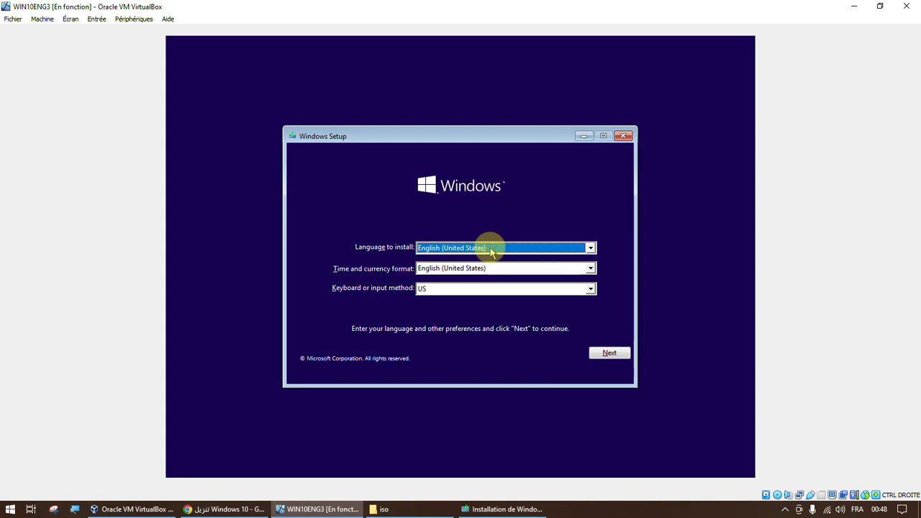
pyautogui.click(590, 269)
pyautogui.click(640, 267)
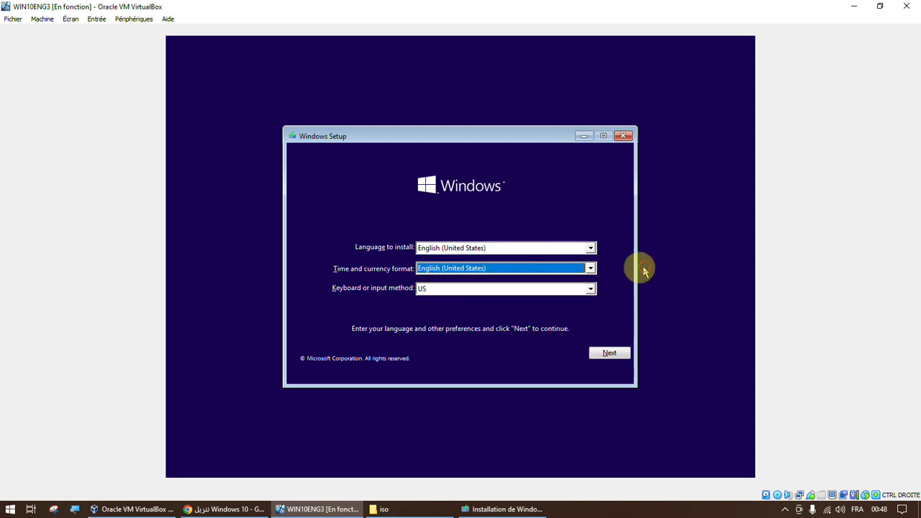
pyautogui.click(445, 289)
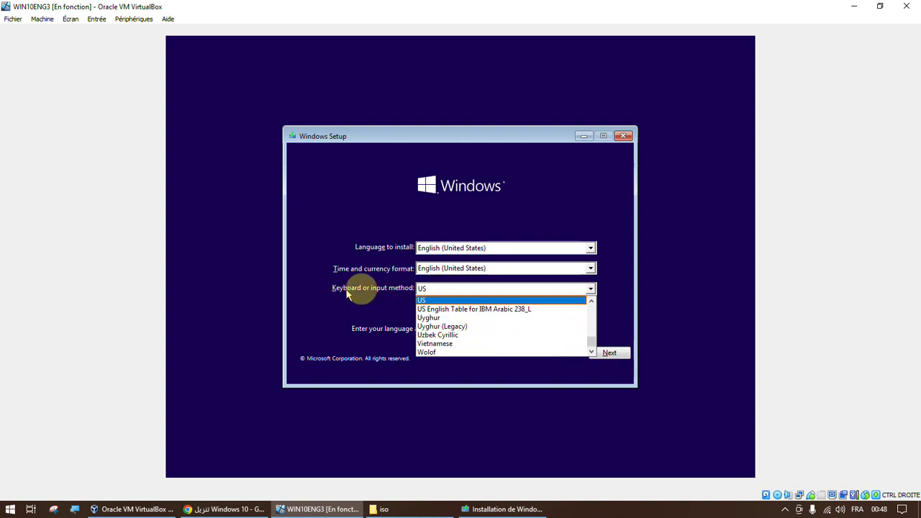
pyautogui.click(612, 289)
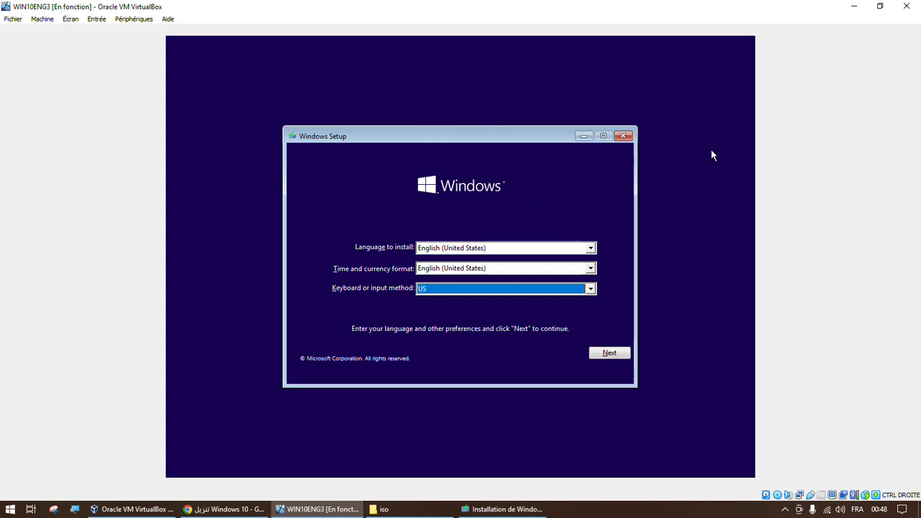
# - Bring the Windows 10 installation window back into view and minimize all the windows behind it
pyautogui.moveTo(786, 95); pyautogui.dragTo(497, 77)
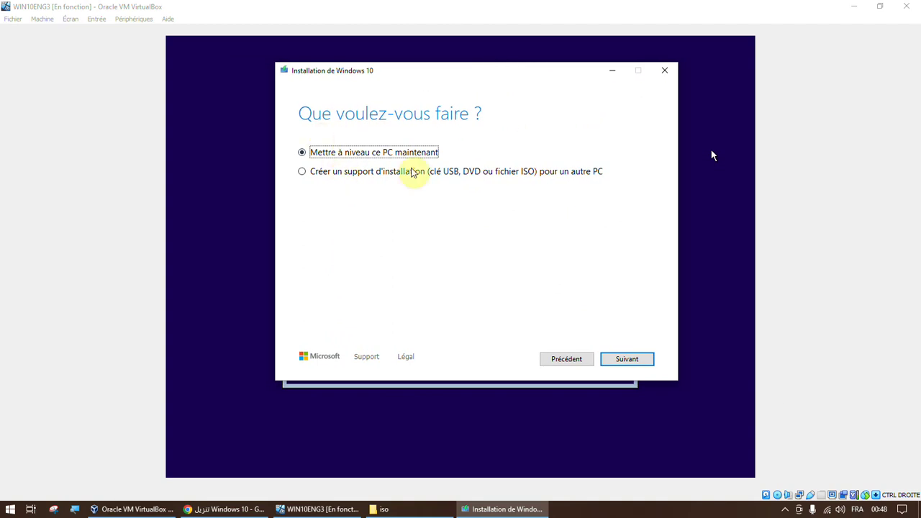
pyautogui.click(241, 508)
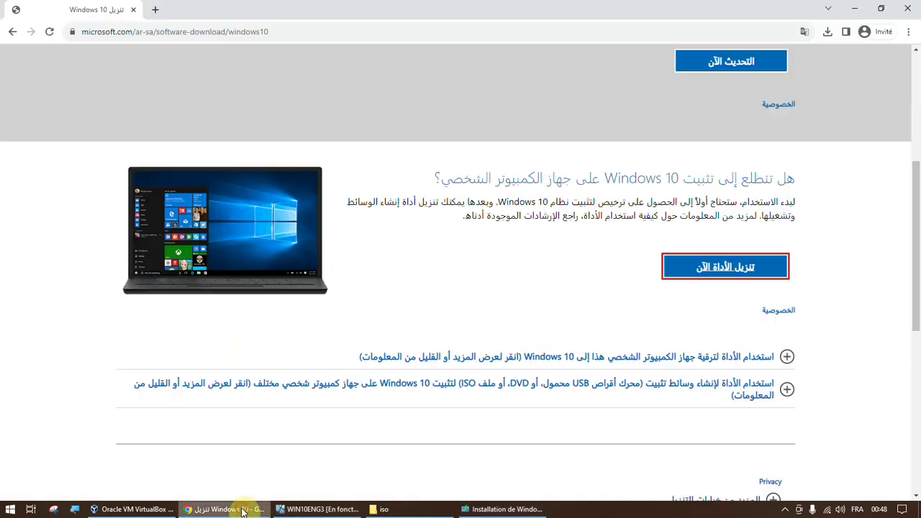
pyautogui.click(508, 509)
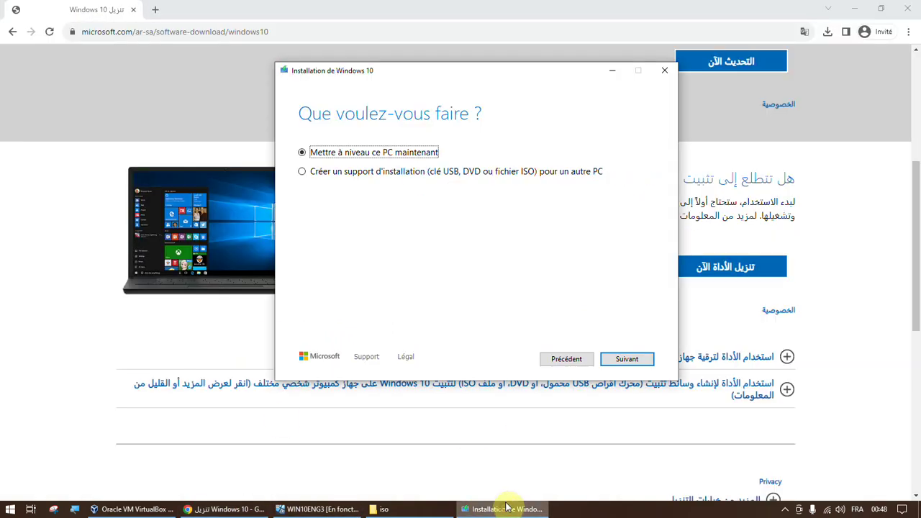
pyautogui.click(855, 9)
pyautogui.click(855, 8)
pyautogui.click(855, 8)
pyautogui.click(855, 9)
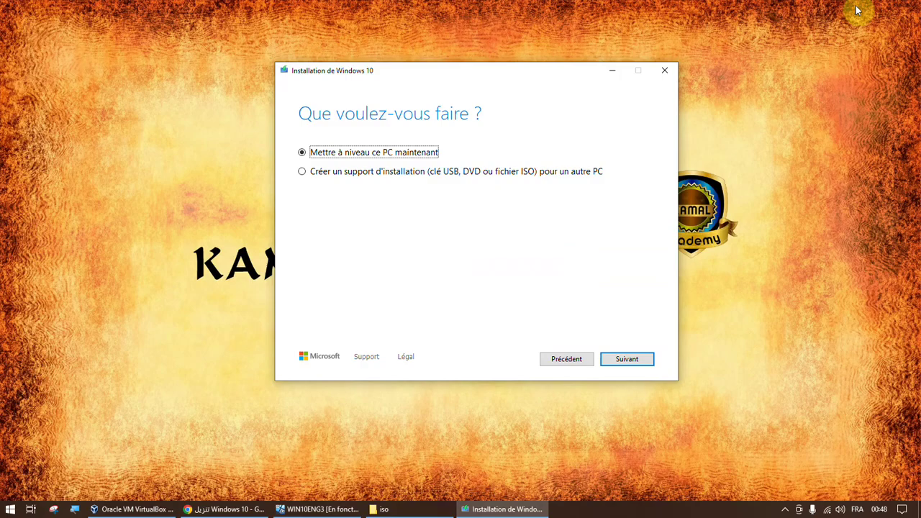
# - Choose "Créer un support d'installation (clé USB, DVD ou fichier ISO) pour un autre PC" as the task for the installation tool
pyautogui.moveTo(436, 82); pyautogui.dragTo(426, 96)
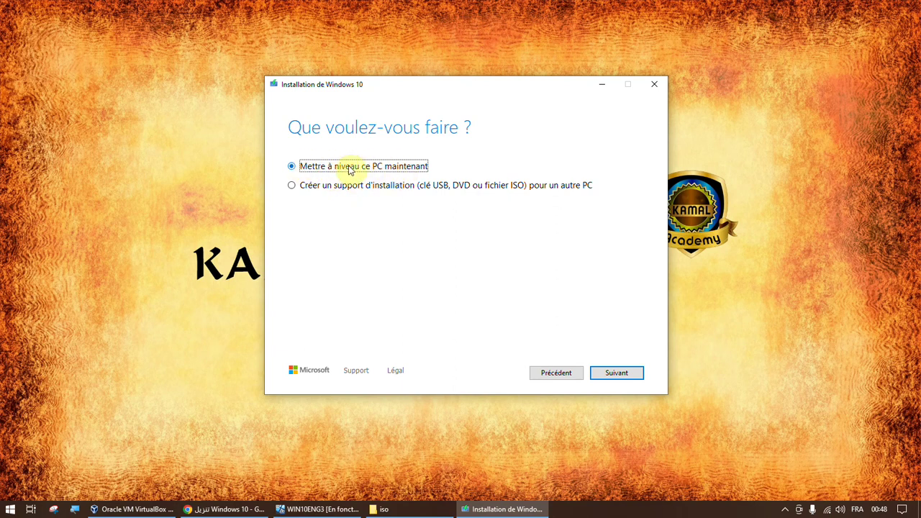
pyautogui.click(294, 186)
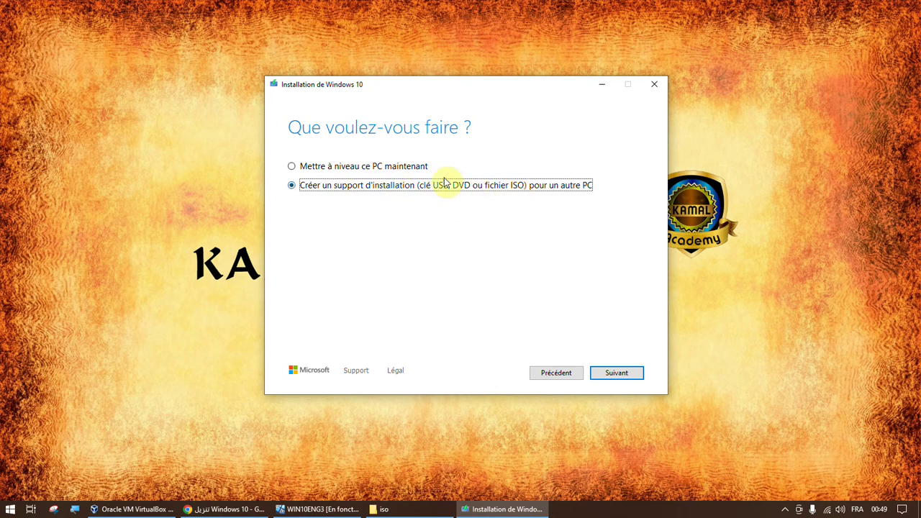
# - Review the language, edition and architecture choices for the media, and continue with the recommended options for this PC
pyautogui.click(617, 373)
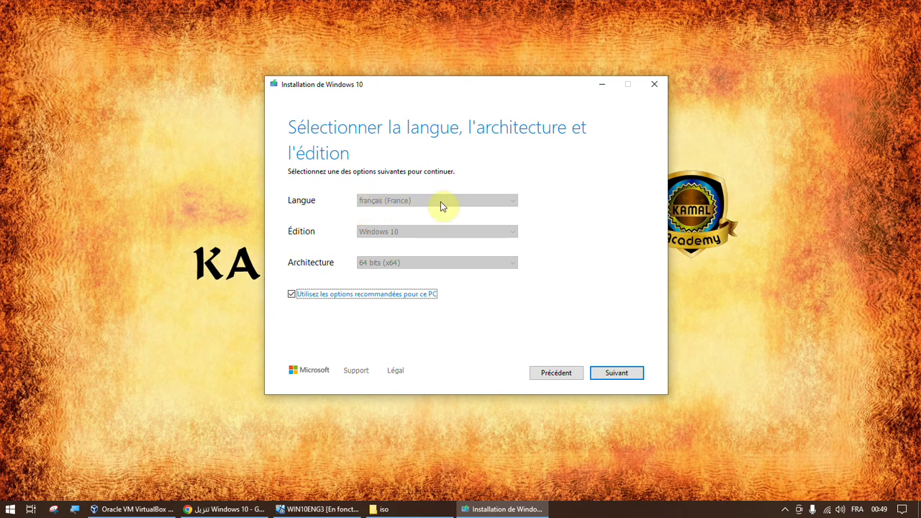
pyautogui.click(292, 297)
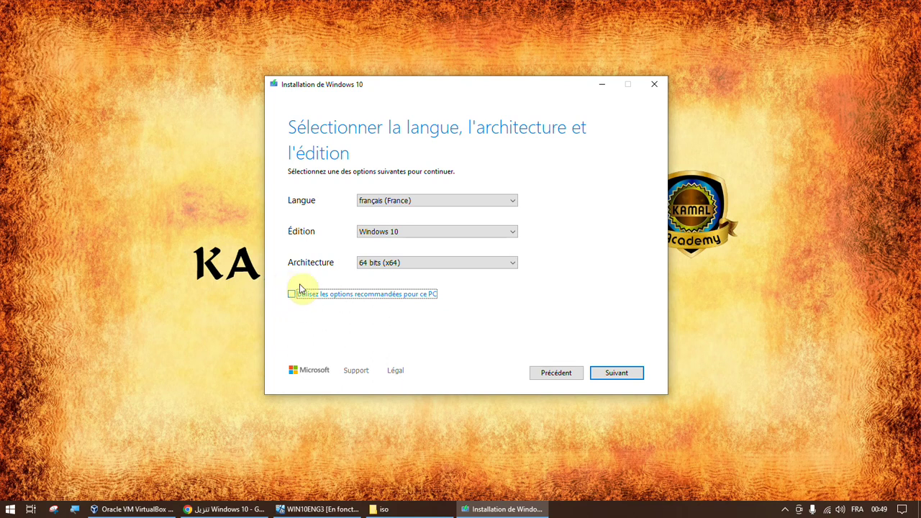
pyautogui.click(432, 200)
pyautogui.click(432, 201)
pyautogui.click(432, 201)
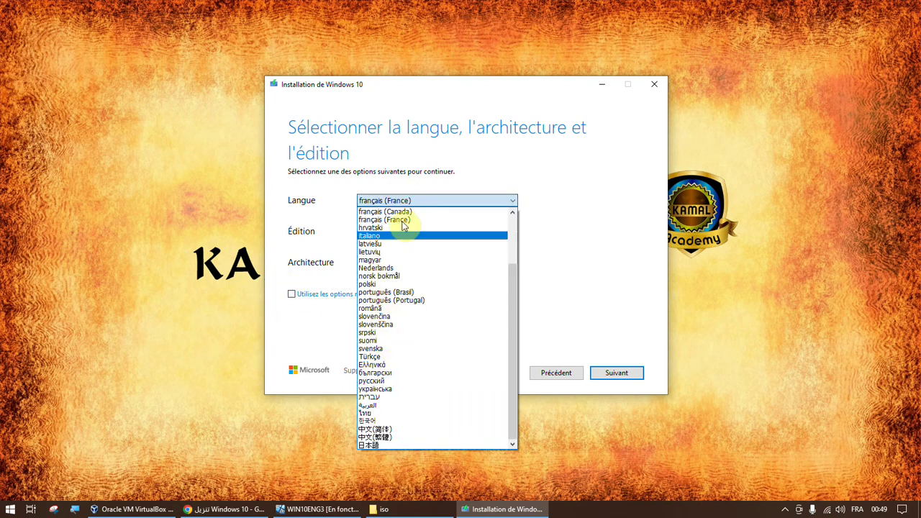
pyautogui.click(498, 233)
pyautogui.click(498, 233)
pyautogui.click(497, 241)
pyautogui.click(481, 263)
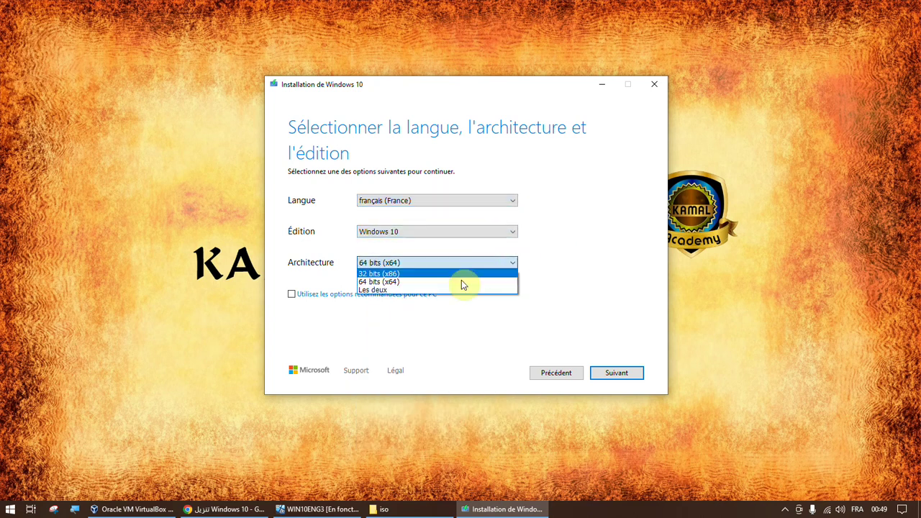
pyautogui.click(397, 284)
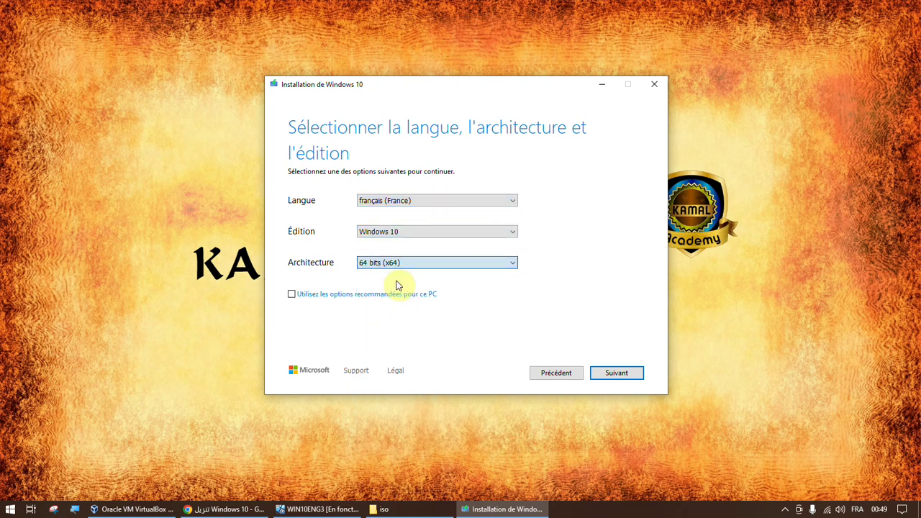
pyautogui.click(291, 295)
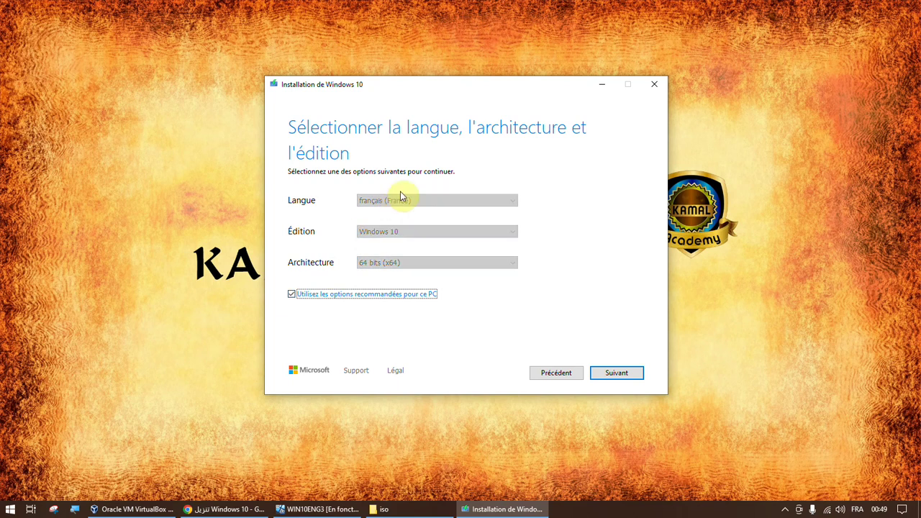
pyautogui.click(616, 373)
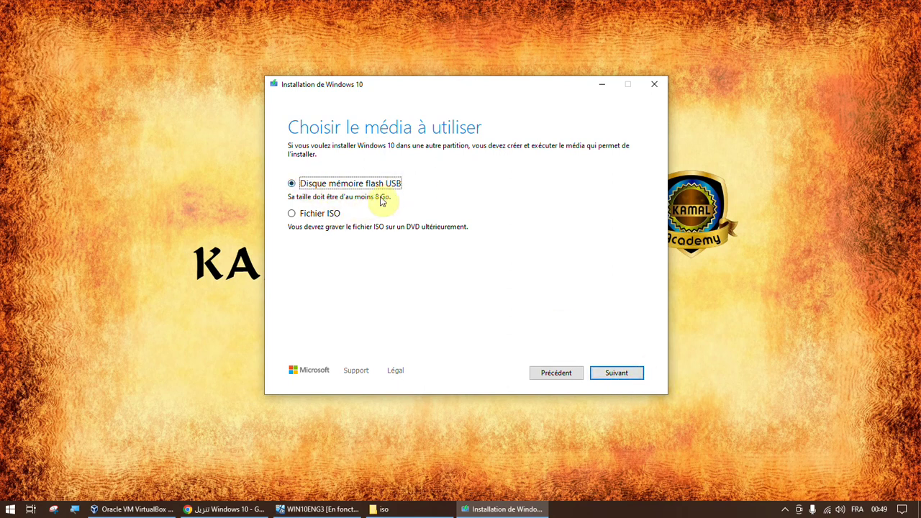
# - Choose "Disque mémoire flash USB" over the ISO file as the media and continue to the drive selection
pyautogui.click(292, 213)
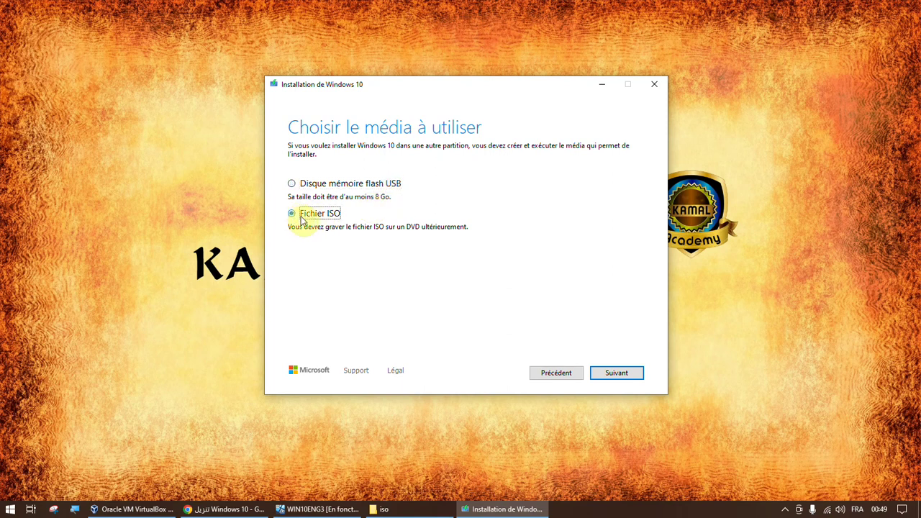
pyautogui.click(291, 184)
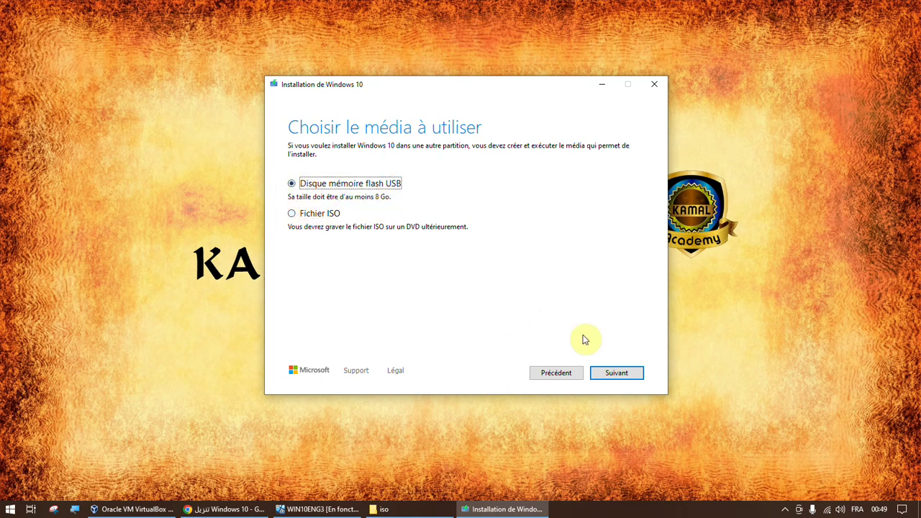
pyautogui.click(634, 373)
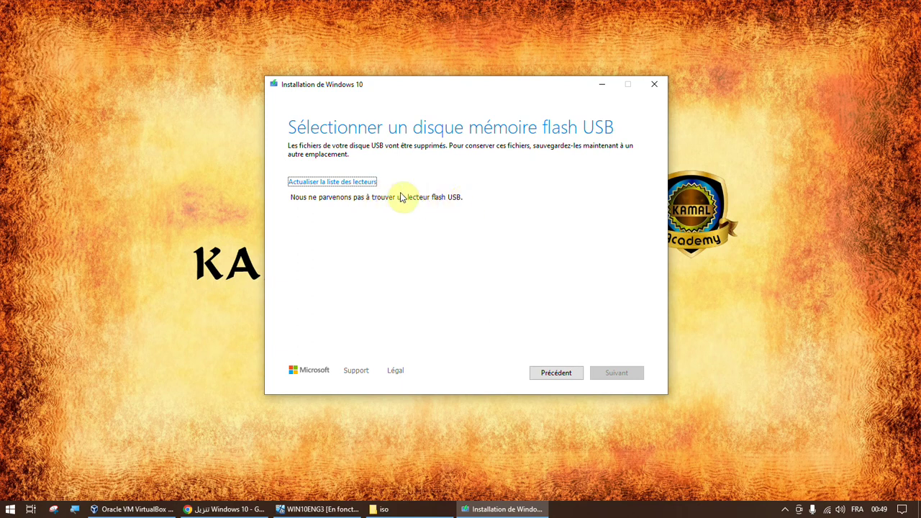
# - Return to the media choice, try the ISO file option up to its save location, cancel it and reselect the USB flash drive
pyautogui.click(551, 374)
pyautogui.click(318, 214)
pyautogui.click(626, 375)
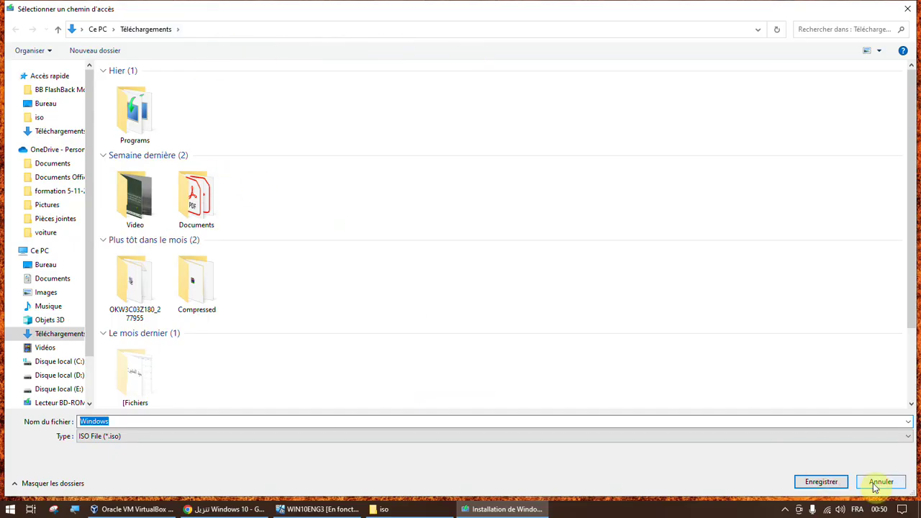
pyautogui.click(868, 487)
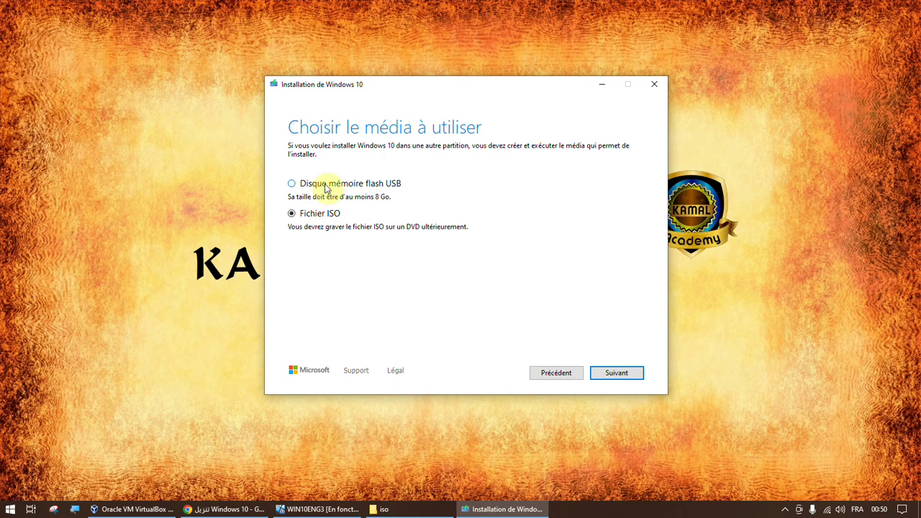
pyautogui.click(295, 184)
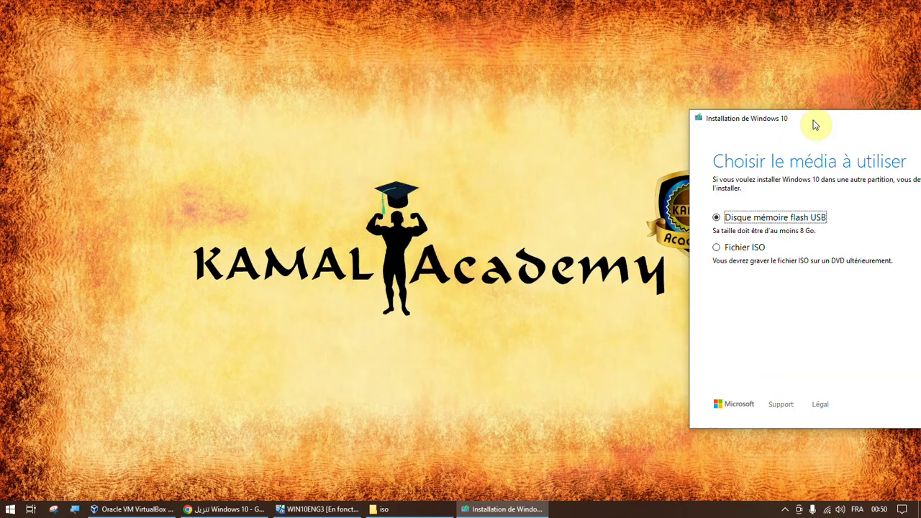
# - Switch to the WIN10ENG3 virtual machine, keep the English (United States) and US keyboard settings, and start the Windows installation
pyautogui.click(319, 509)
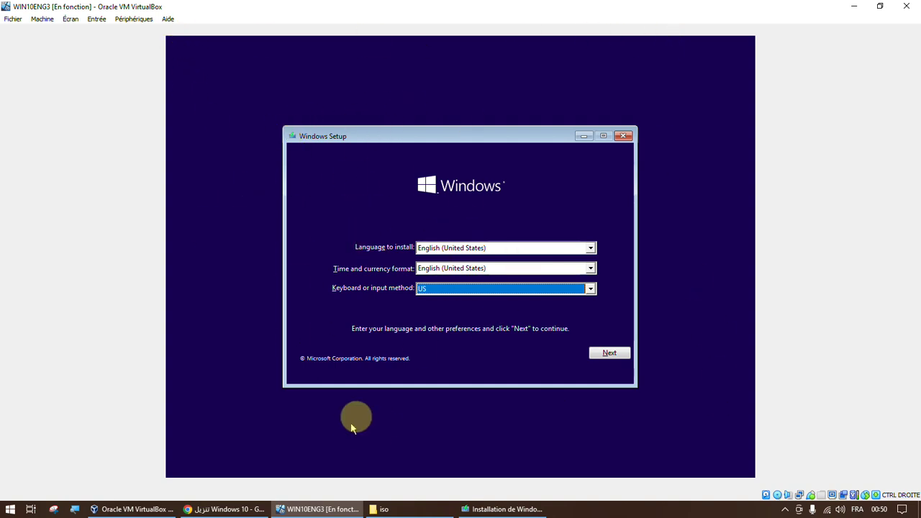
pyautogui.click(610, 354)
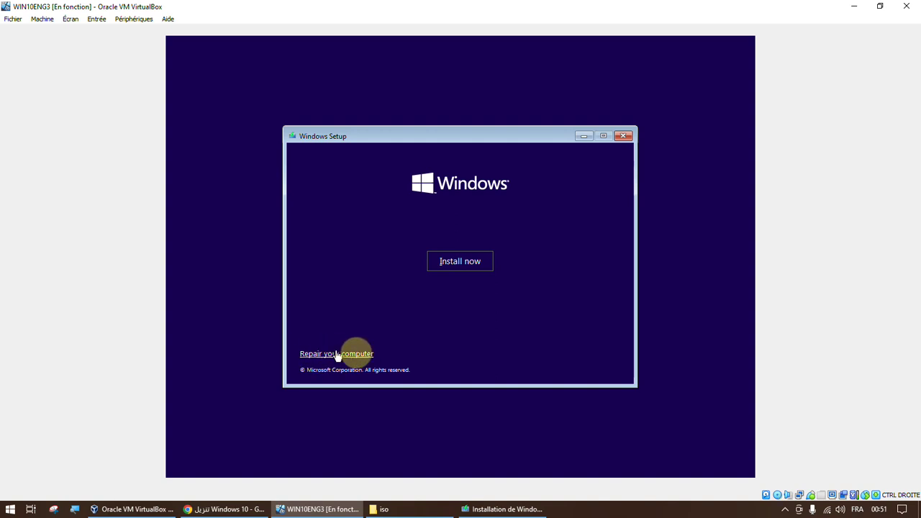
pyautogui.click(459, 263)
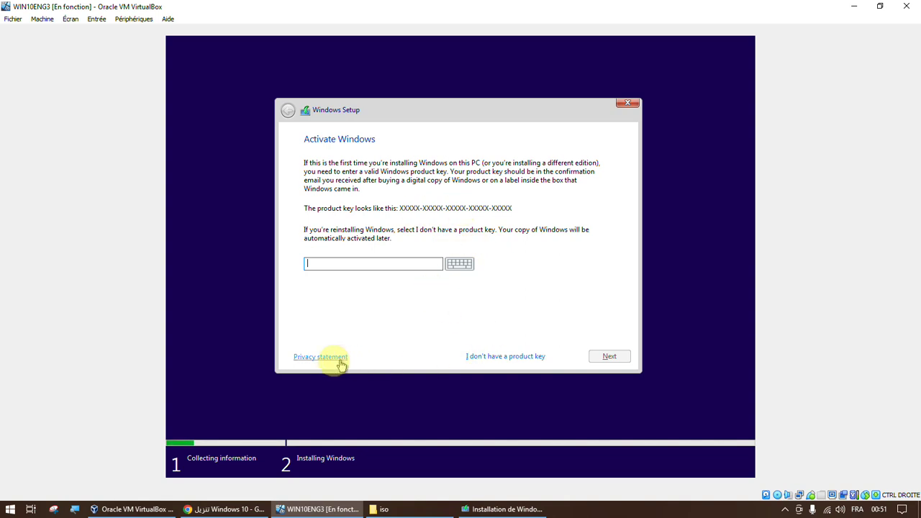
# - Skip the product key and select Windows 10 Pro as the operating system to install
pyautogui.click(408, 265)
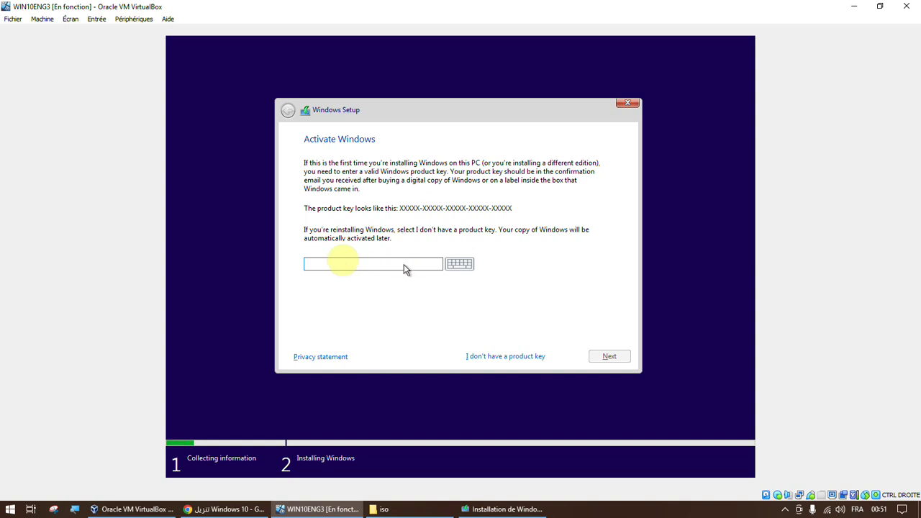
pyautogui.click(503, 359)
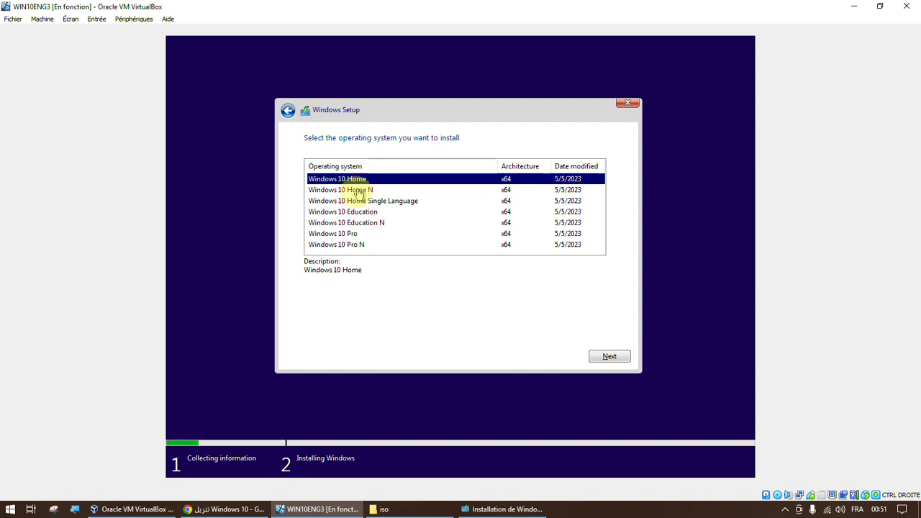
pyautogui.click(352, 234)
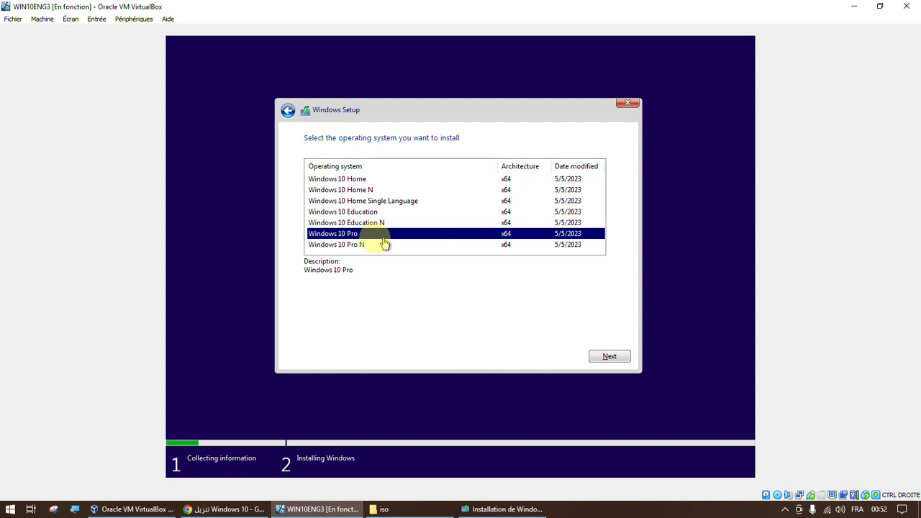
pyautogui.click(612, 358)
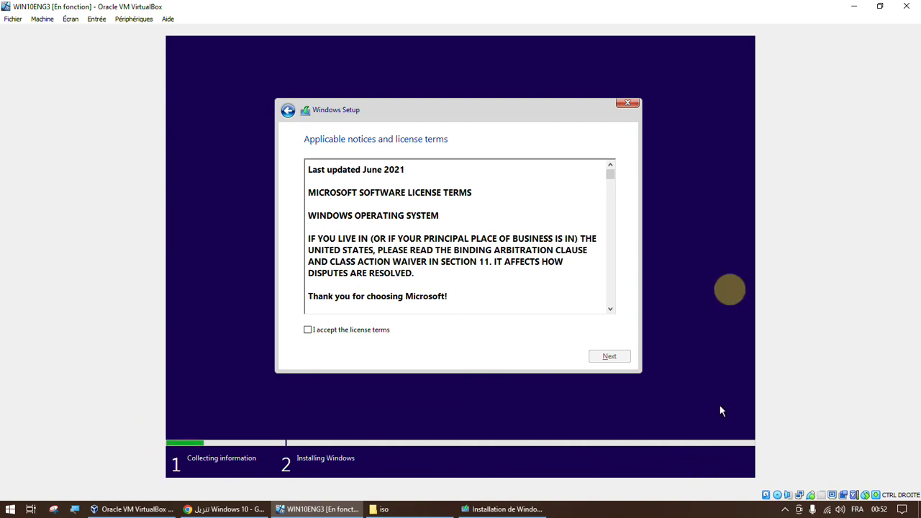
# - Accept the license terms and choose the custom installation type, "Install Windows only (advanced)"
pyautogui.click(320, 331)
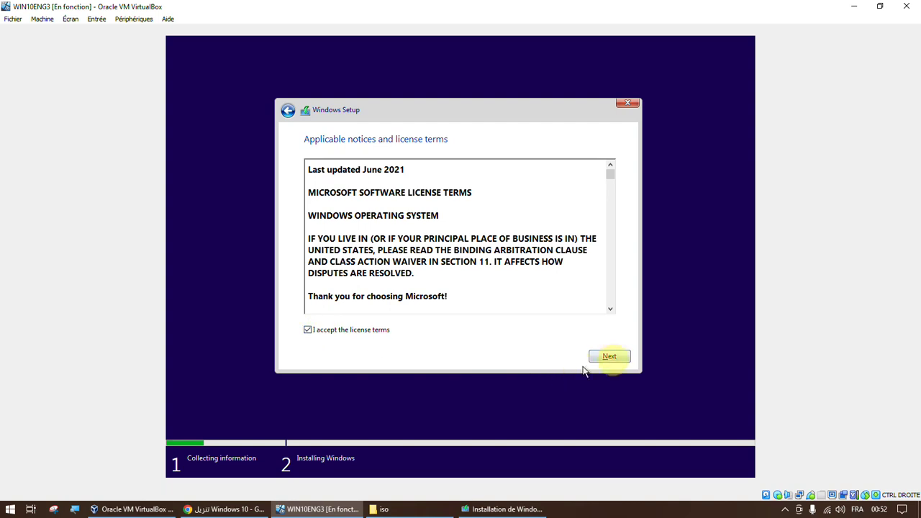
pyautogui.click(609, 357)
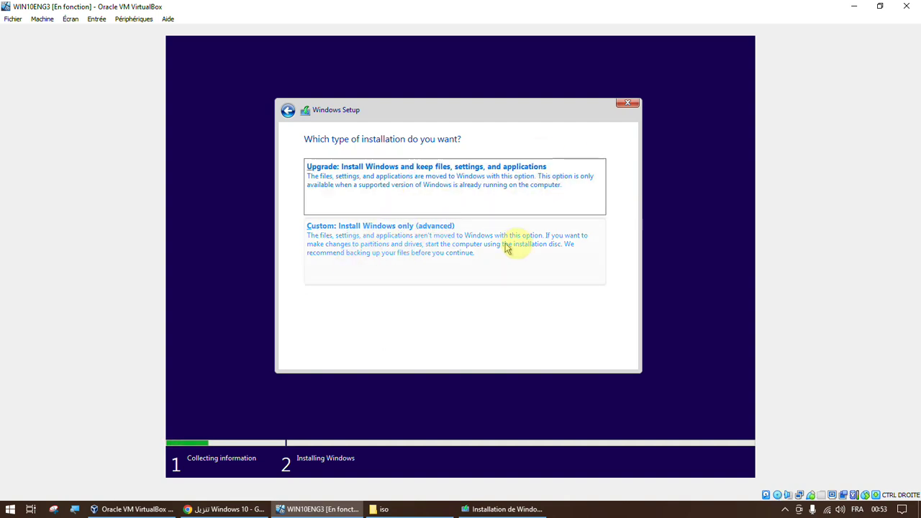
pyautogui.click(427, 242)
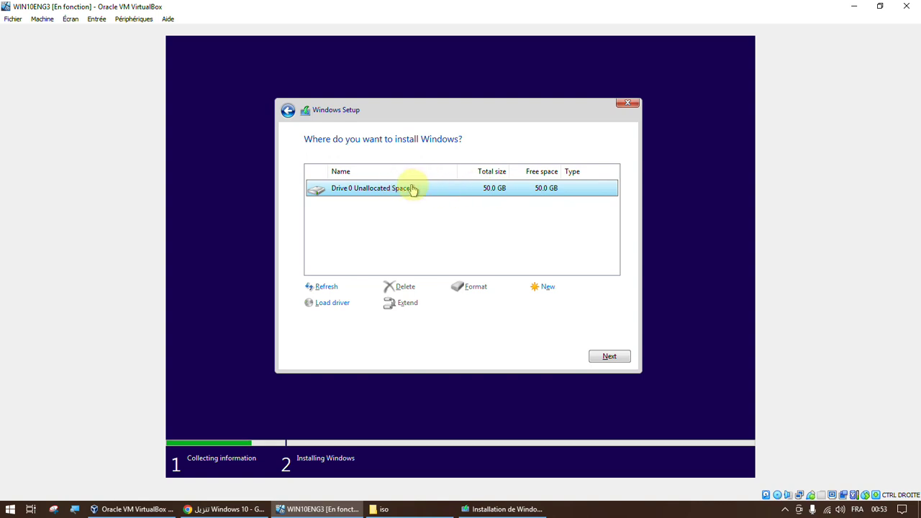
pyautogui.click(546, 290)
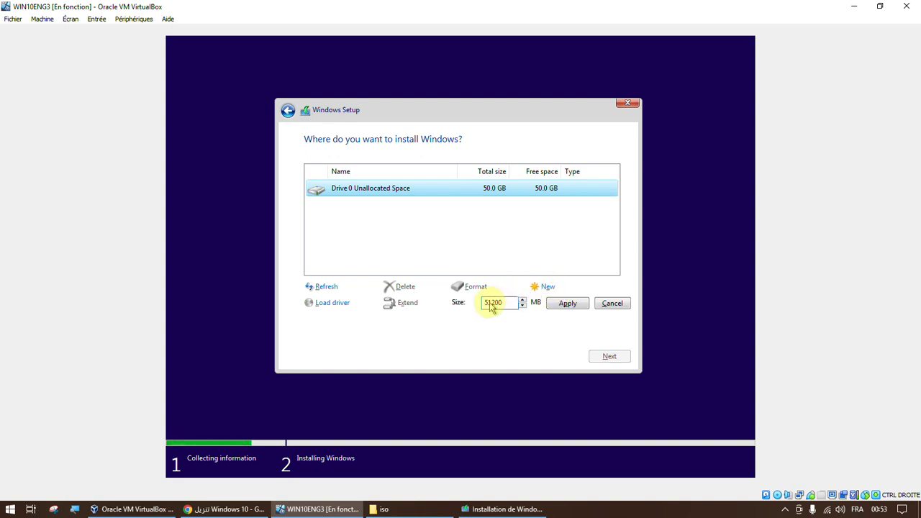
pyautogui.moveTo(492, 307); pyautogui.dragTo(494, 305)
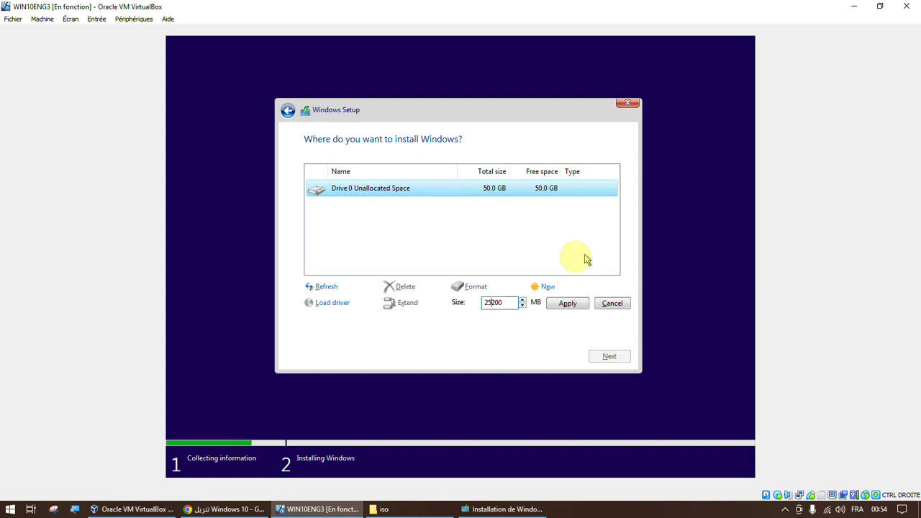
pyautogui.click(611, 303)
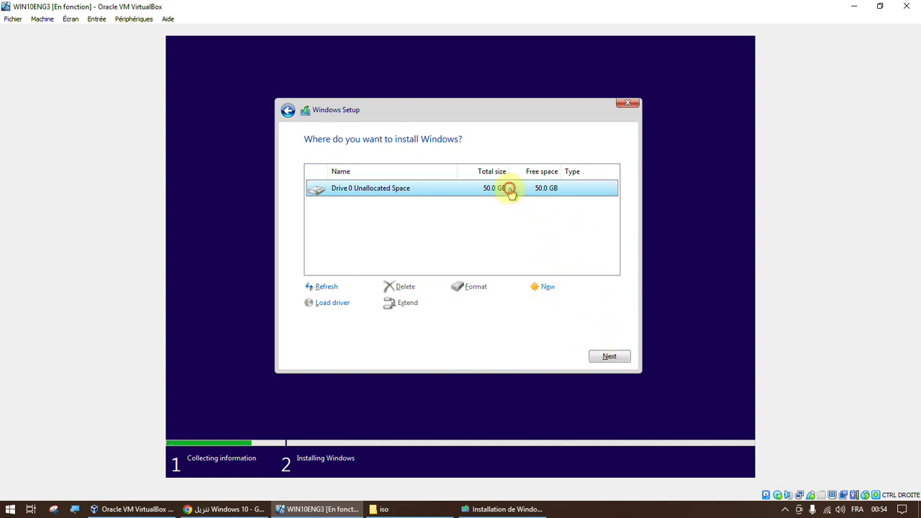
# - Create a new partition of about 24.6 GB in the unallocated space of Drive 0
pyautogui.click(541, 287)
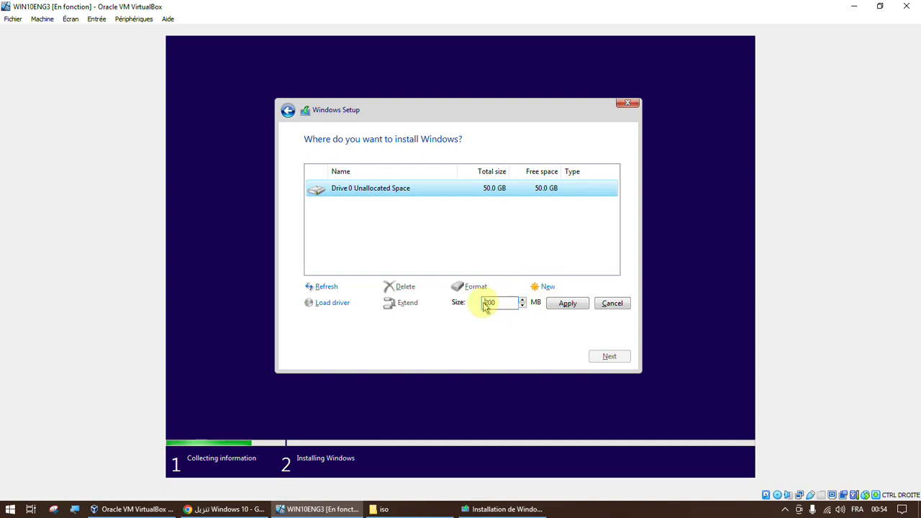
pyautogui.click(567, 303)
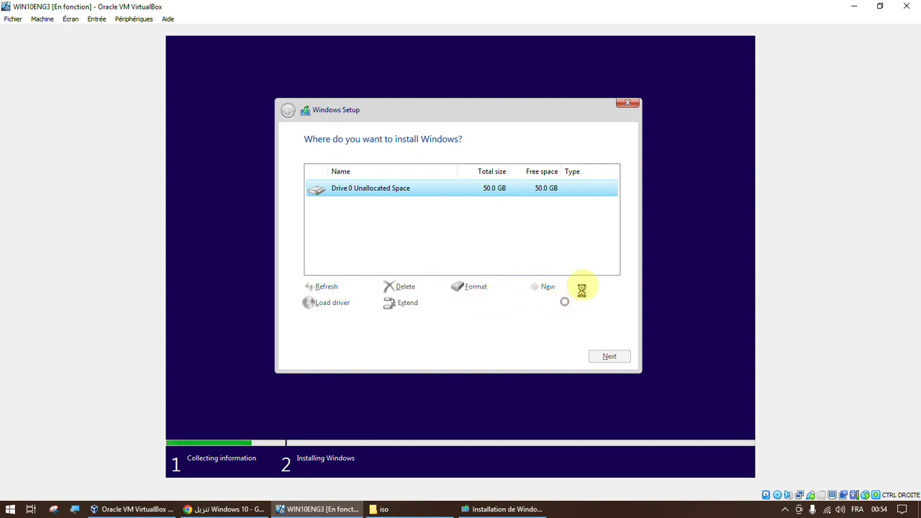
pyautogui.click(548, 304)
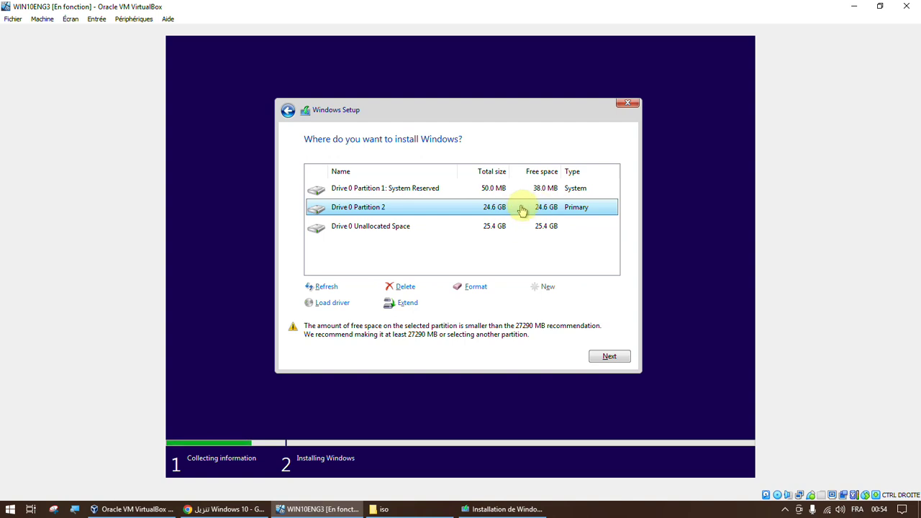
# - Compare the size, free space and type of the system reserved partition, Partition 2 and the unallocated space on Drive 0
pyautogui.click(472, 191)
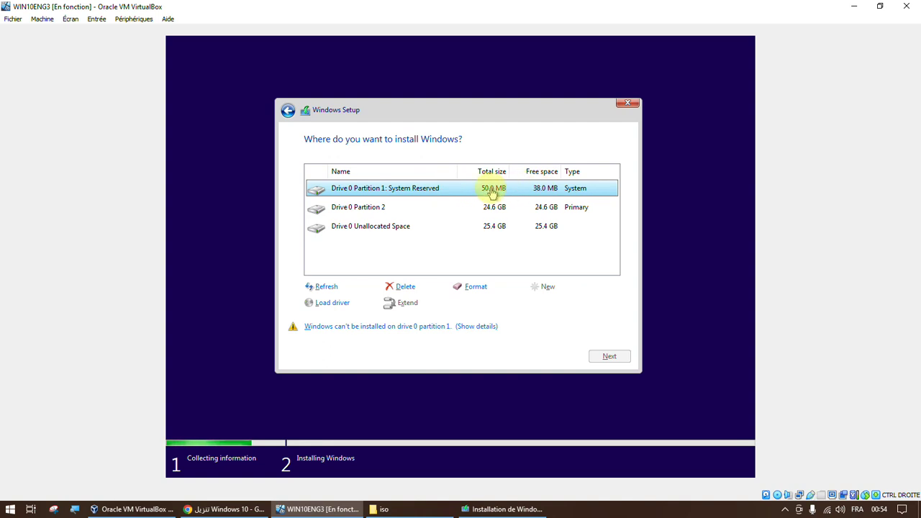
pyautogui.click(503, 209)
pyautogui.click(502, 228)
pyautogui.click(496, 207)
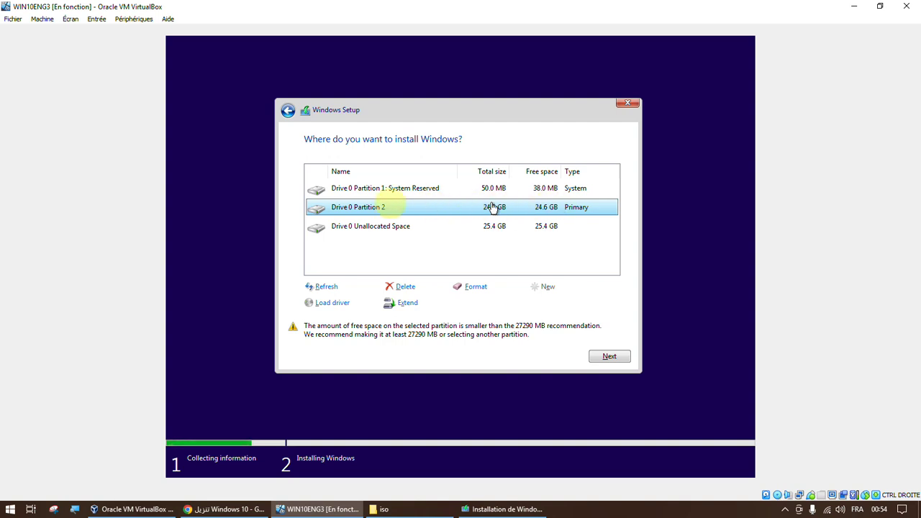
pyautogui.click(528, 226)
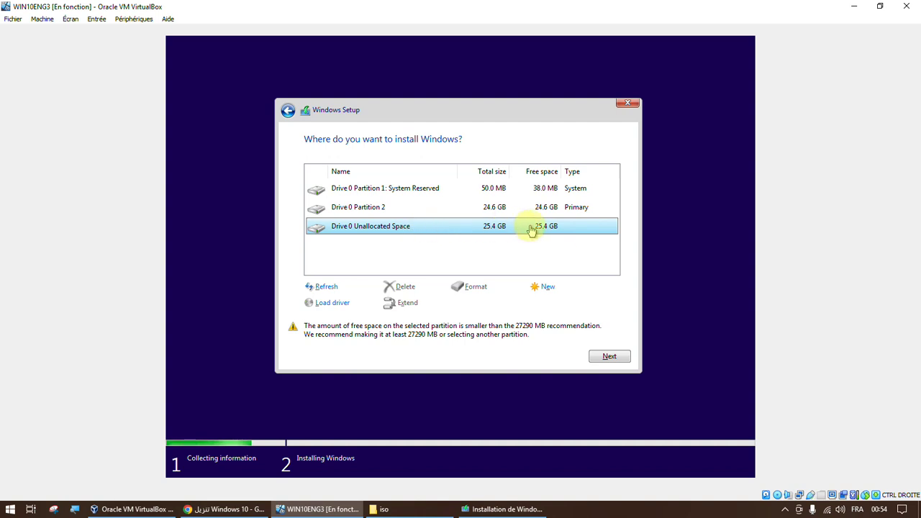
pyautogui.click(496, 208)
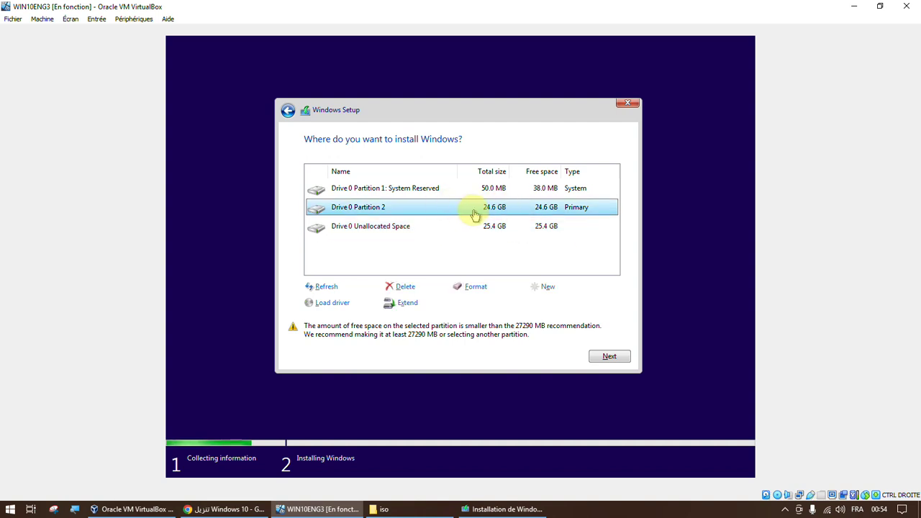
pyautogui.click(483, 226)
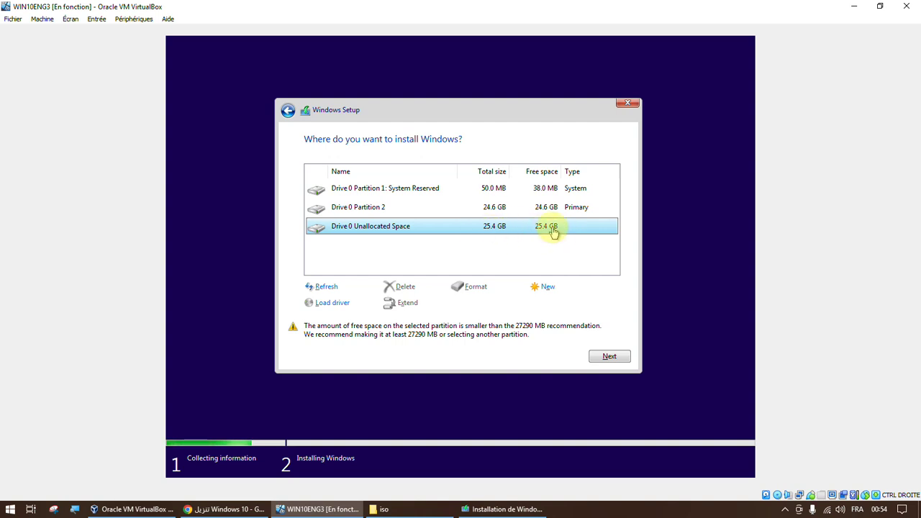
pyautogui.click(512, 211)
pyautogui.click(532, 227)
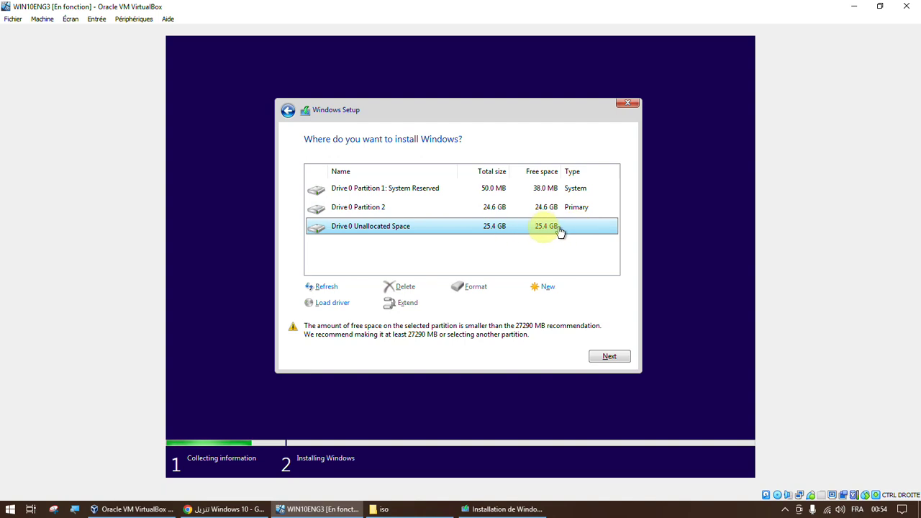
# - Create a 25999 MB partition from the remaining unallocated space of Drive 0
pyautogui.click(516, 206)
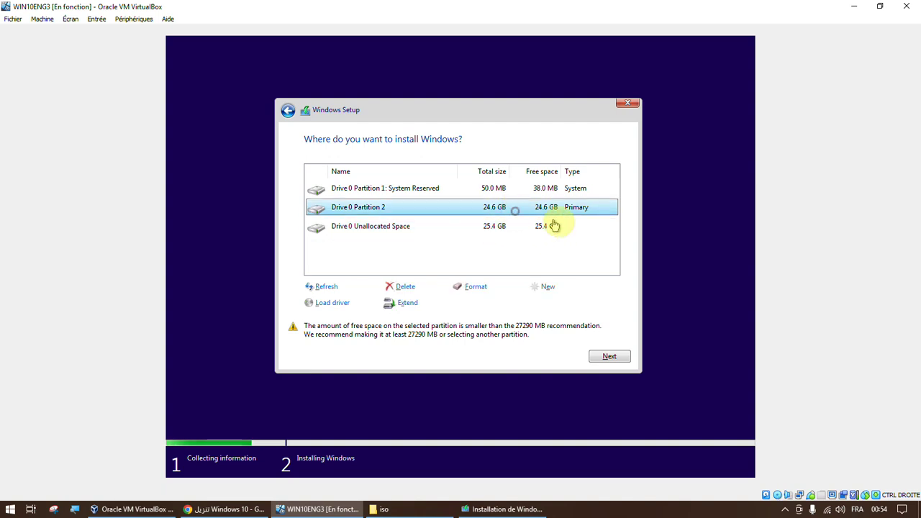
pyautogui.click(540, 227)
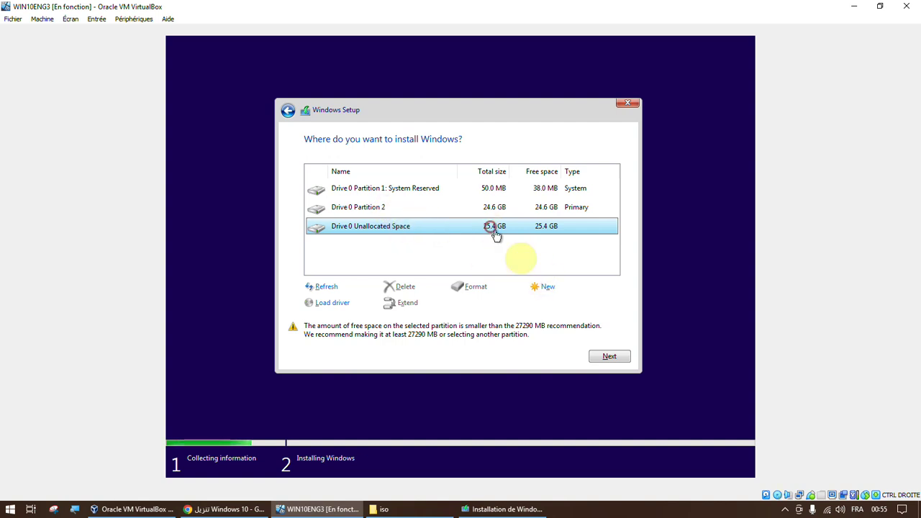
pyautogui.click(544, 286)
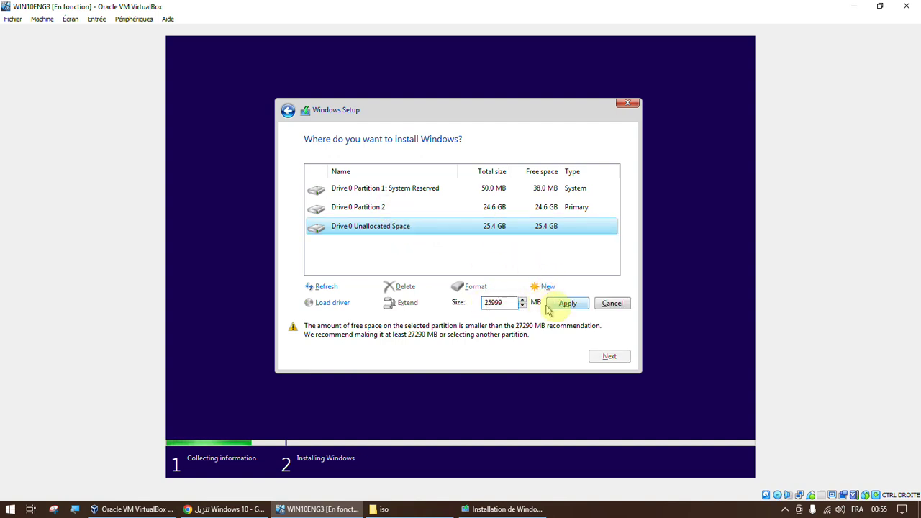
pyautogui.click(558, 303)
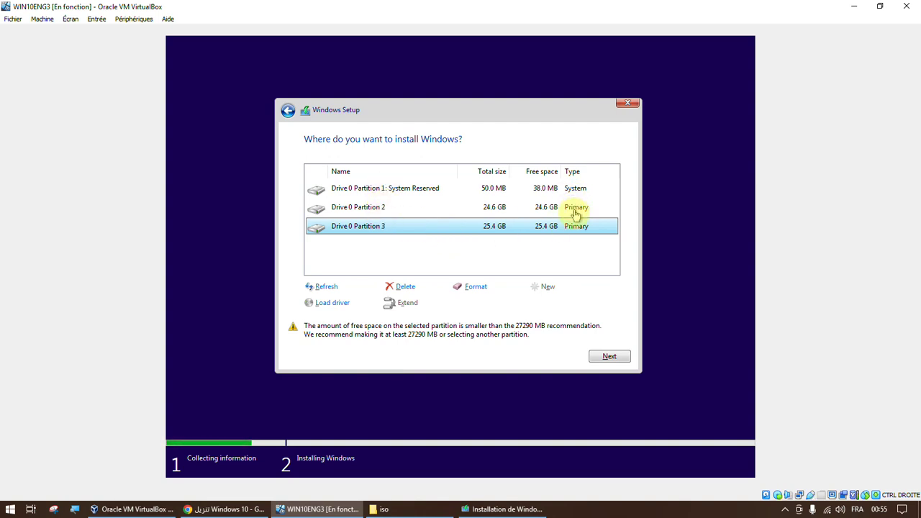
# - Compare the total size, free space and type of the system reserved partition, Partition 2 and Partition 3 on Drive 0
pyautogui.click(492, 214)
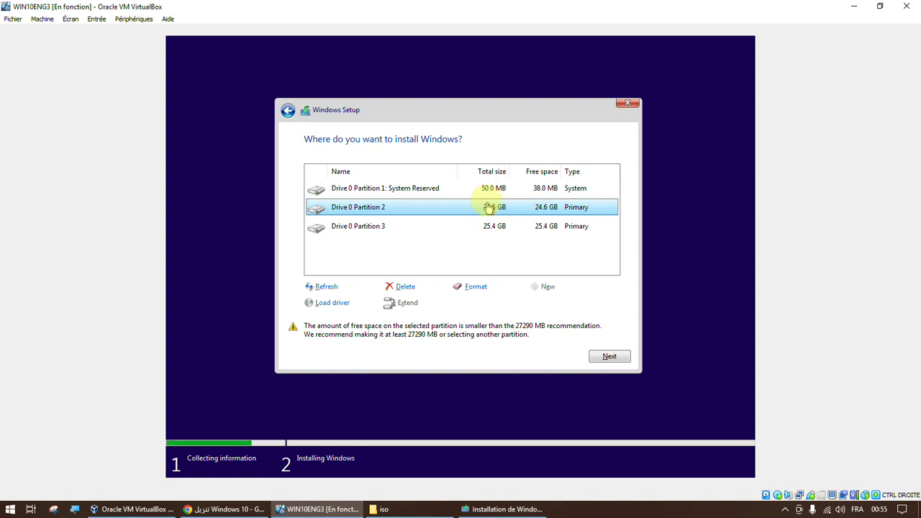
pyautogui.click(488, 227)
pyautogui.click(491, 211)
pyautogui.click(490, 190)
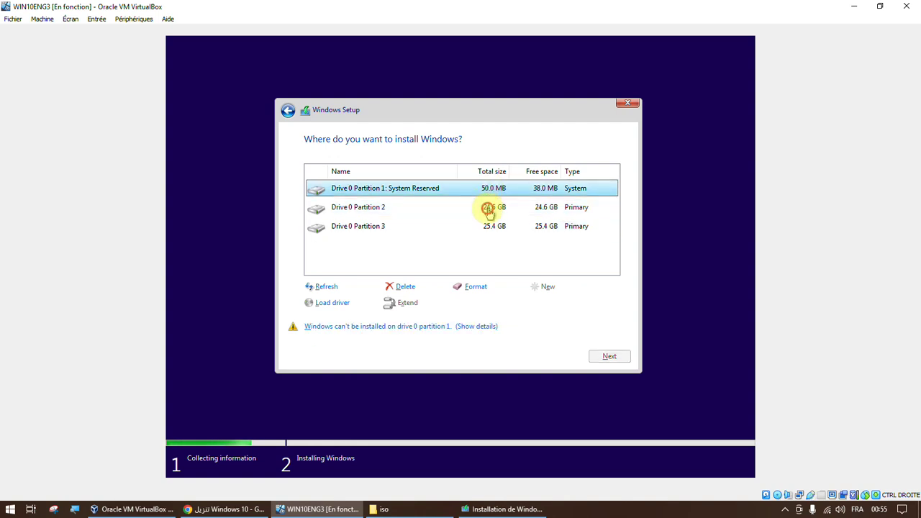
pyautogui.click(488, 209)
pyautogui.click(489, 227)
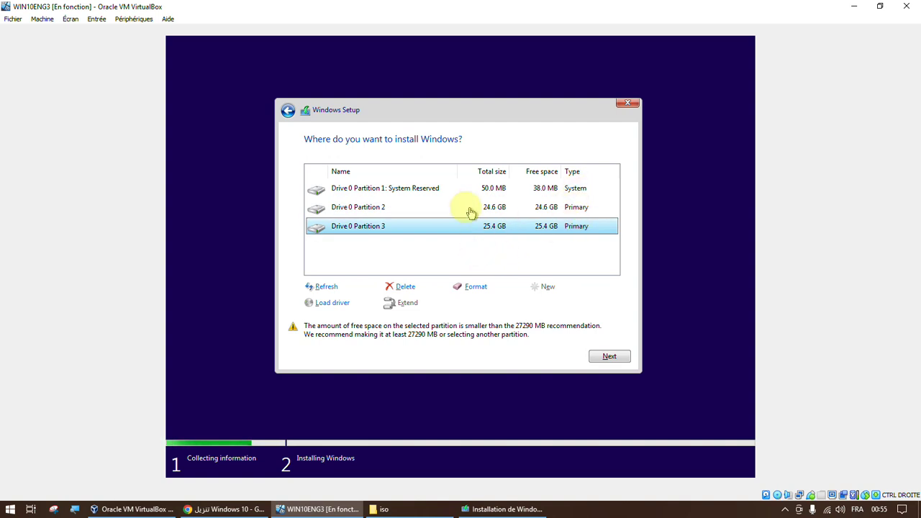
pyautogui.click(489, 190)
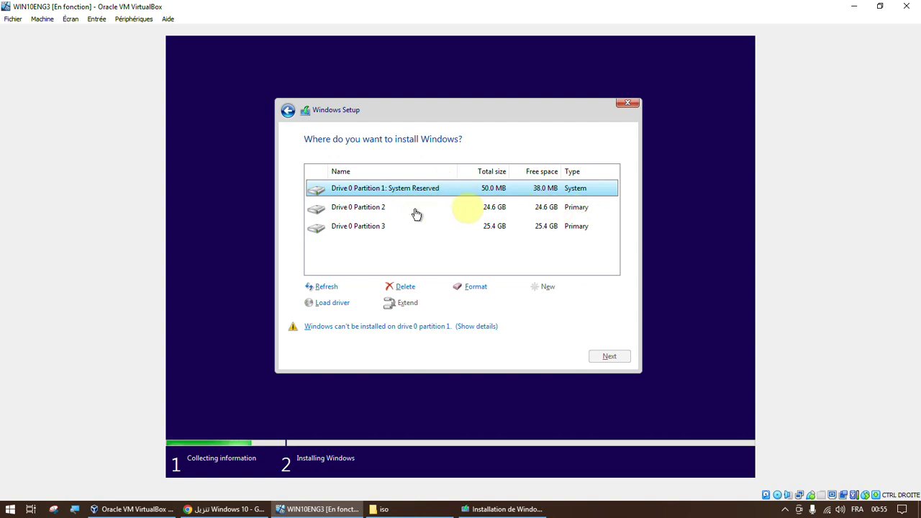
pyautogui.click(577, 208)
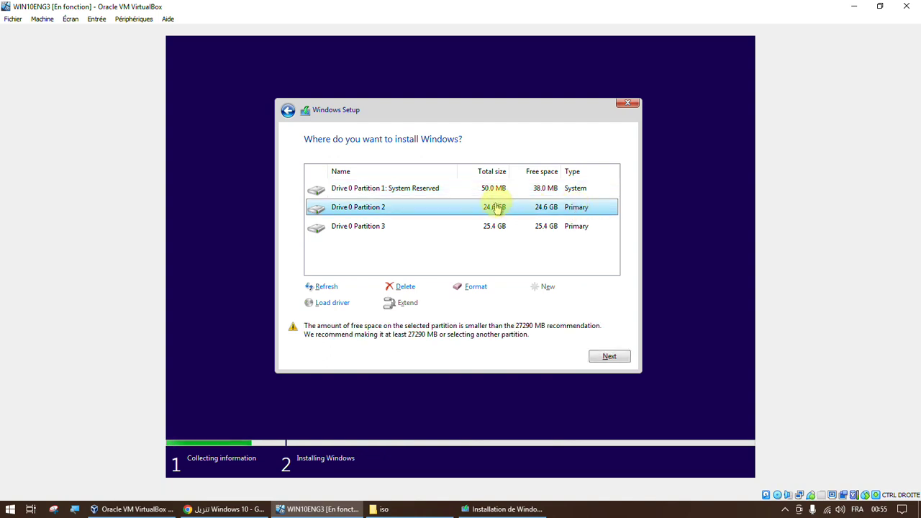
pyautogui.click(516, 228)
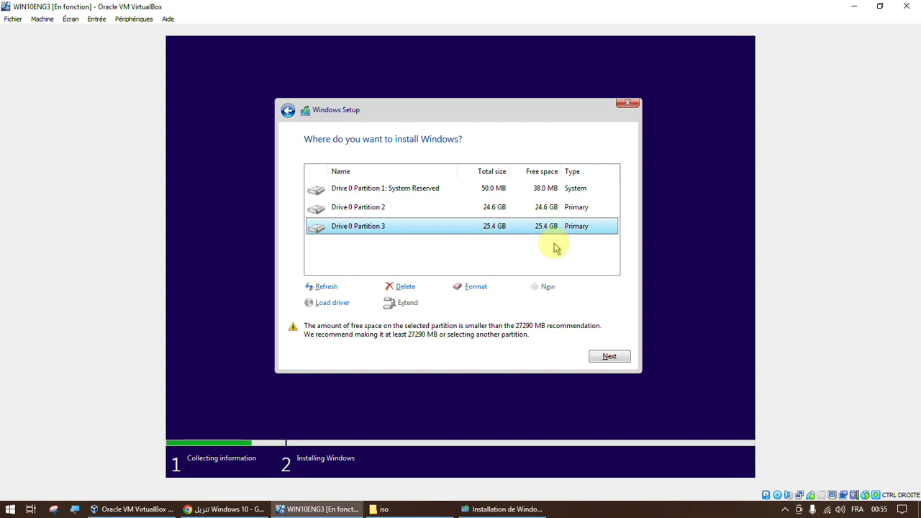
pyautogui.click(494, 209)
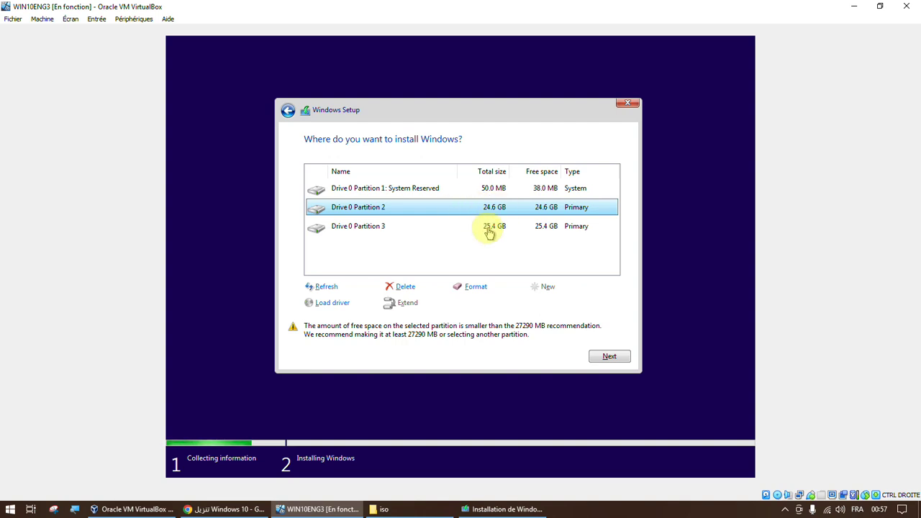
pyautogui.click(490, 227)
pyautogui.click(495, 208)
pyautogui.click(498, 190)
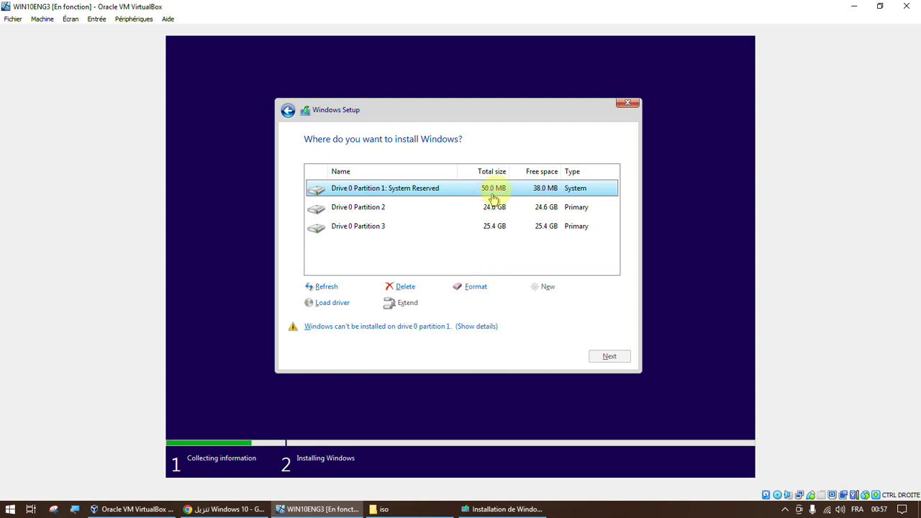
# - Delete Partition 2 and the system reserved partition from Drive 0
pyautogui.click(498, 209)
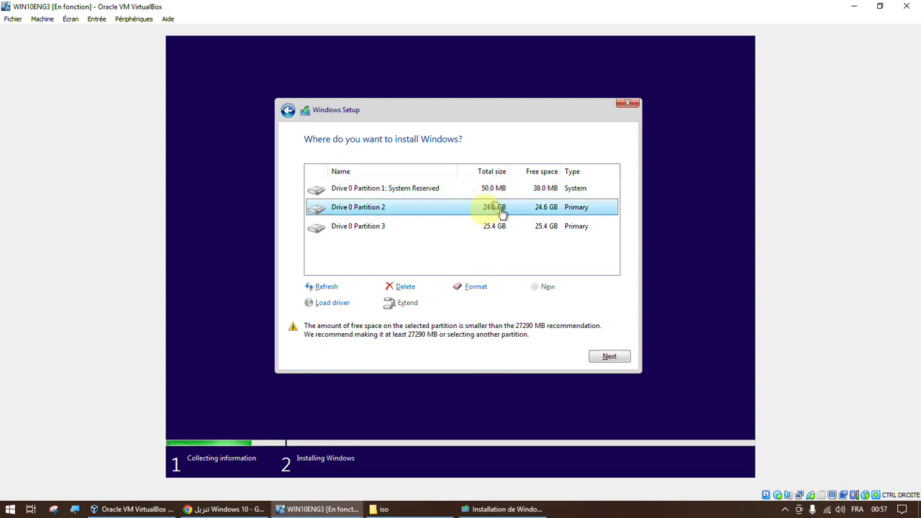
pyautogui.click(406, 287)
pyautogui.click(537, 304)
pyautogui.click(496, 191)
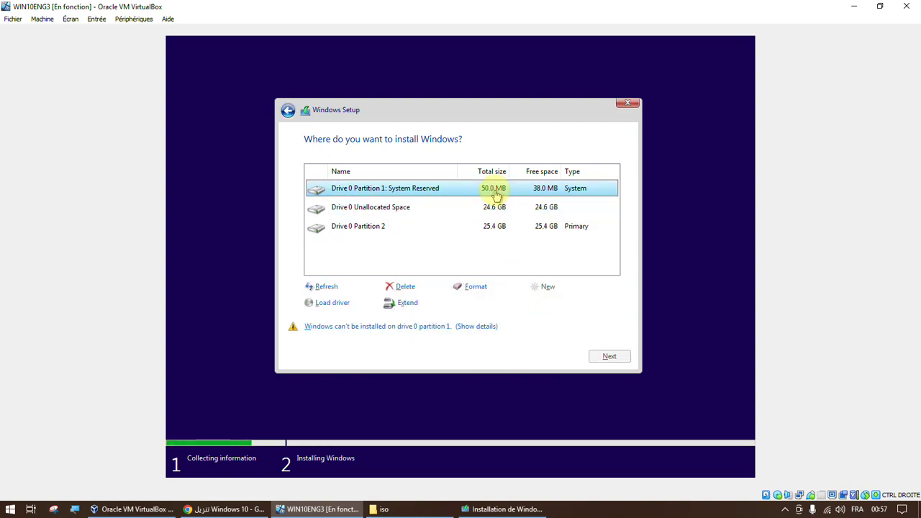
pyautogui.click(405, 286)
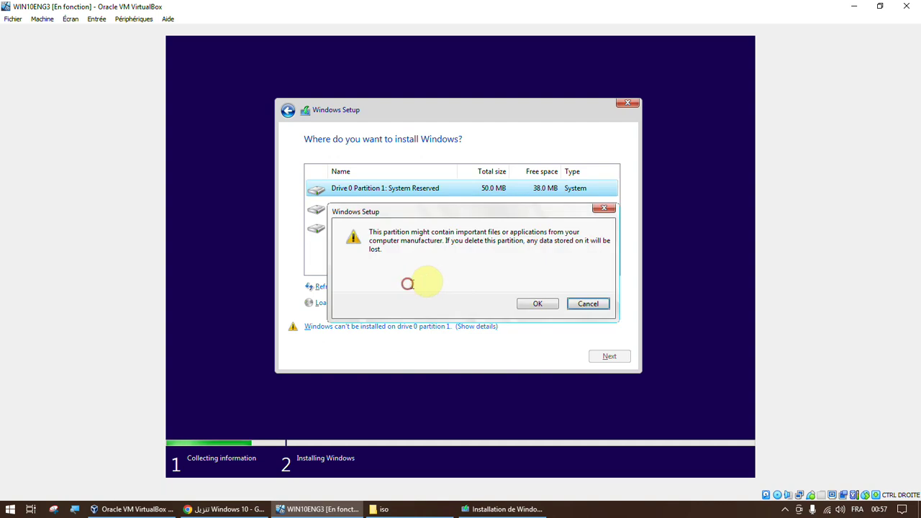
pyautogui.click(537, 304)
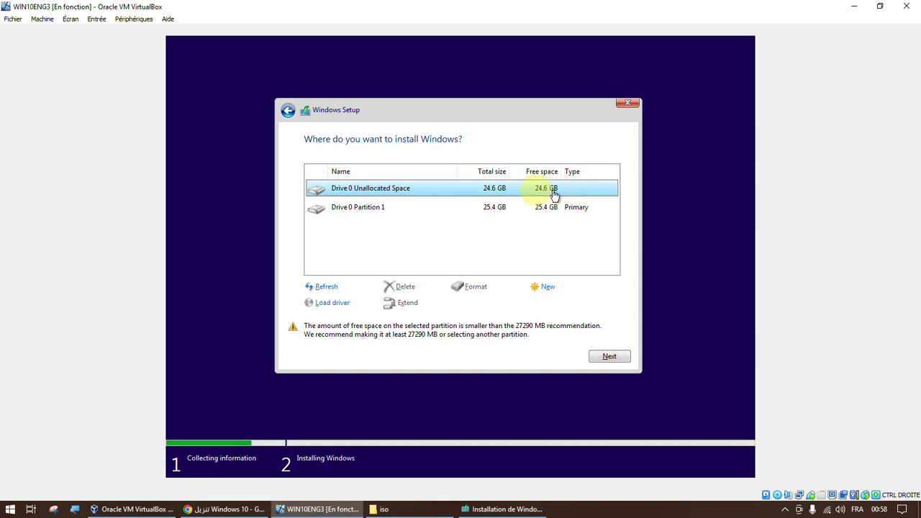
# - Create a 25199 MB partition in the unallocated space of Drive 0, accepting the additional partitions for system files
pyautogui.click(497, 208)
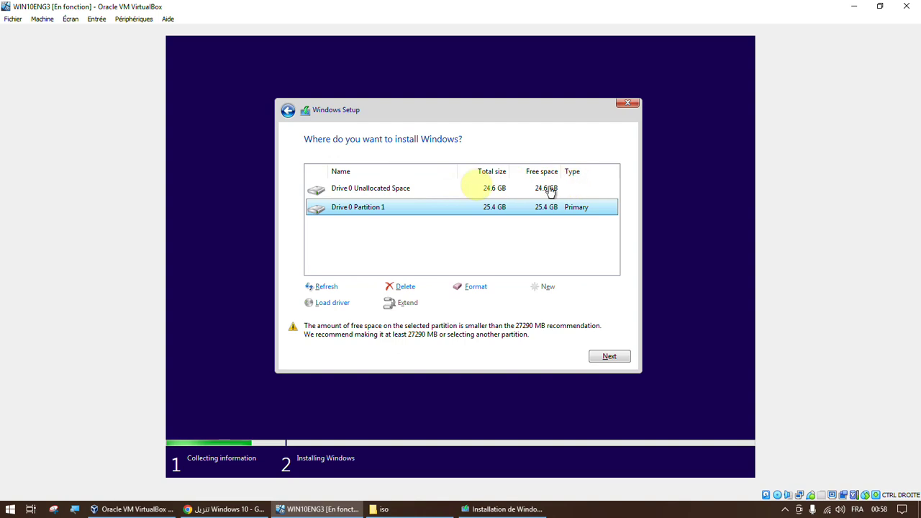
pyautogui.click(415, 188)
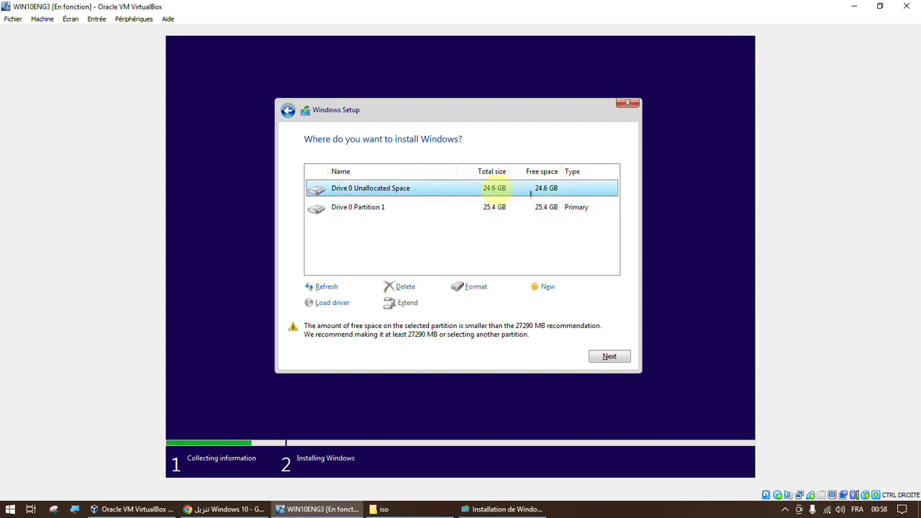
pyautogui.click(551, 286)
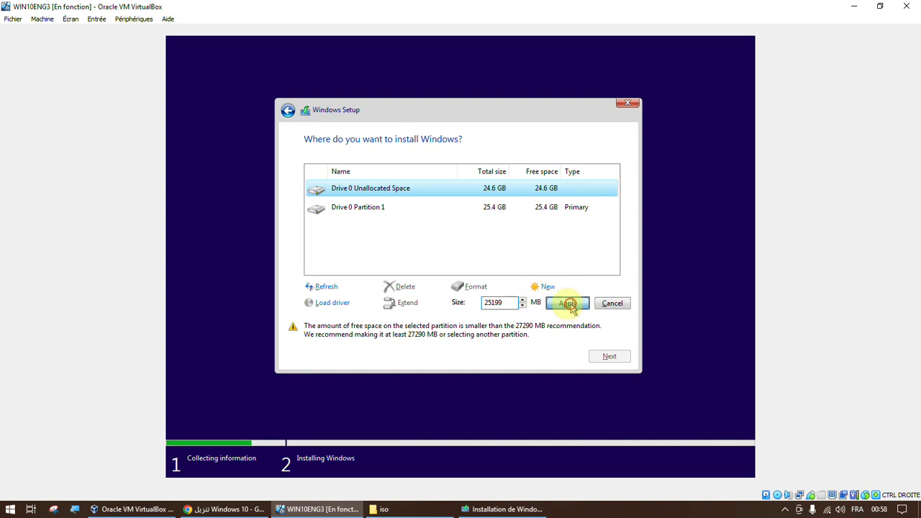
pyautogui.click(566, 303)
pyautogui.click(533, 306)
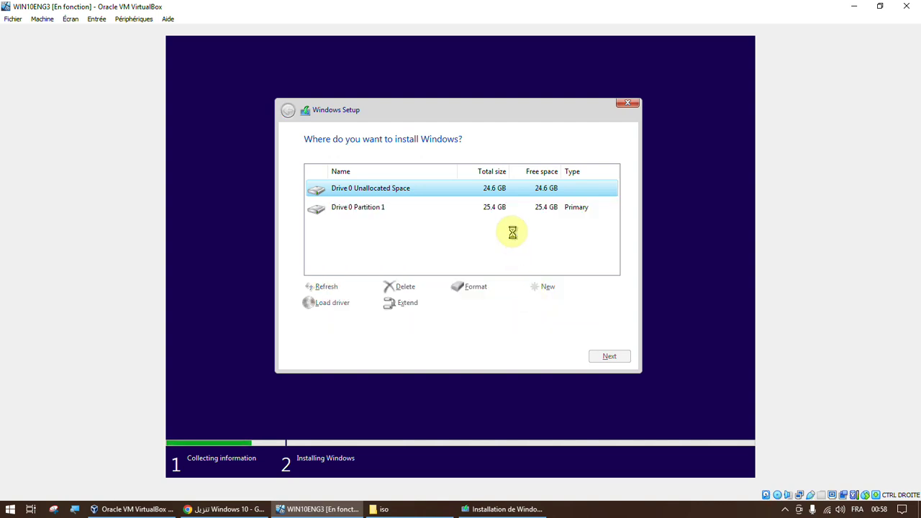
# - Format Partition 2 of Drive 0 and accept the loss of its data
pyautogui.click(494, 189)
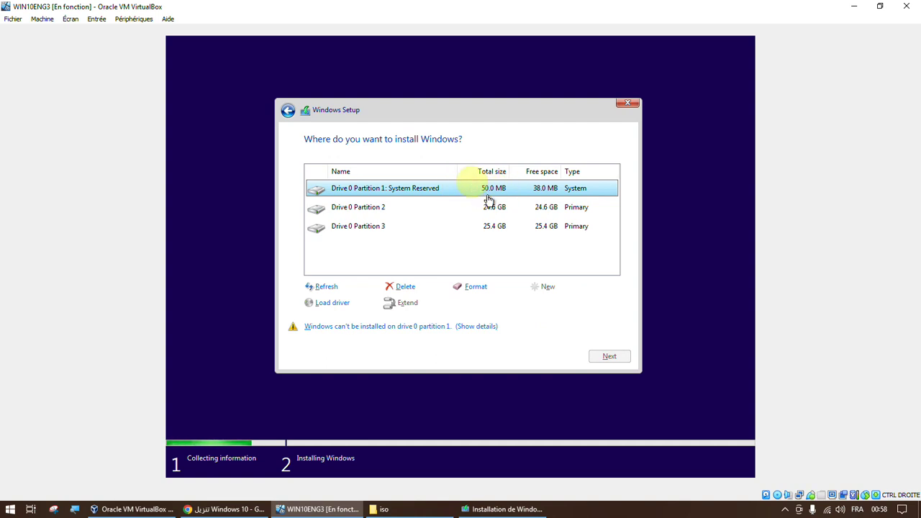
pyautogui.click(489, 210)
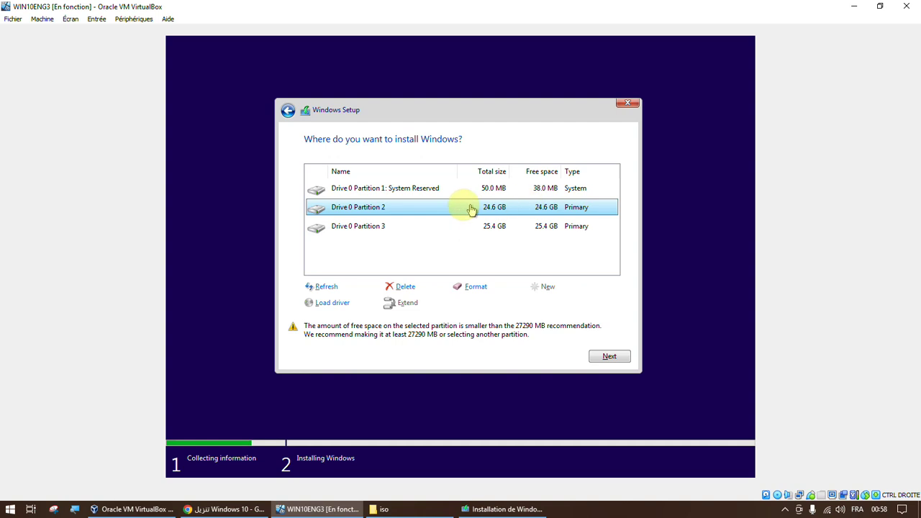
pyautogui.click(502, 232)
pyautogui.click(502, 212)
pyautogui.click(478, 288)
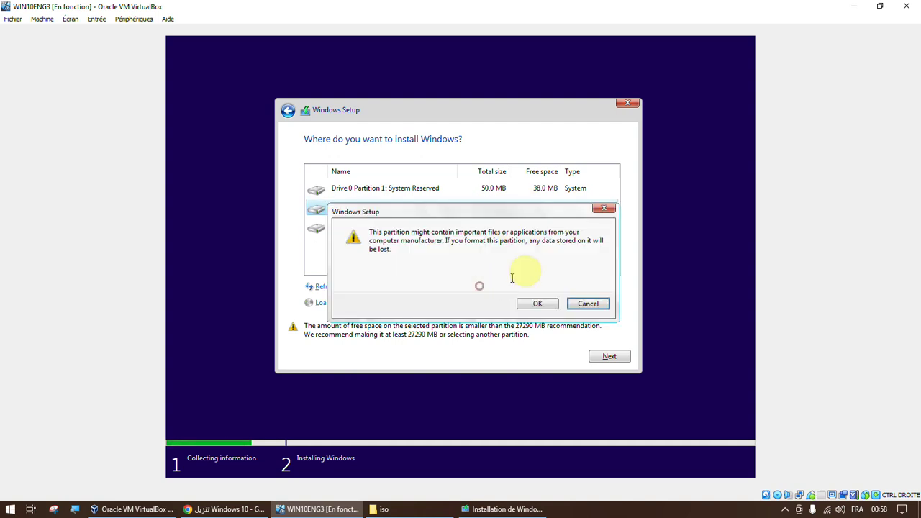
pyautogui.click(539, 302)
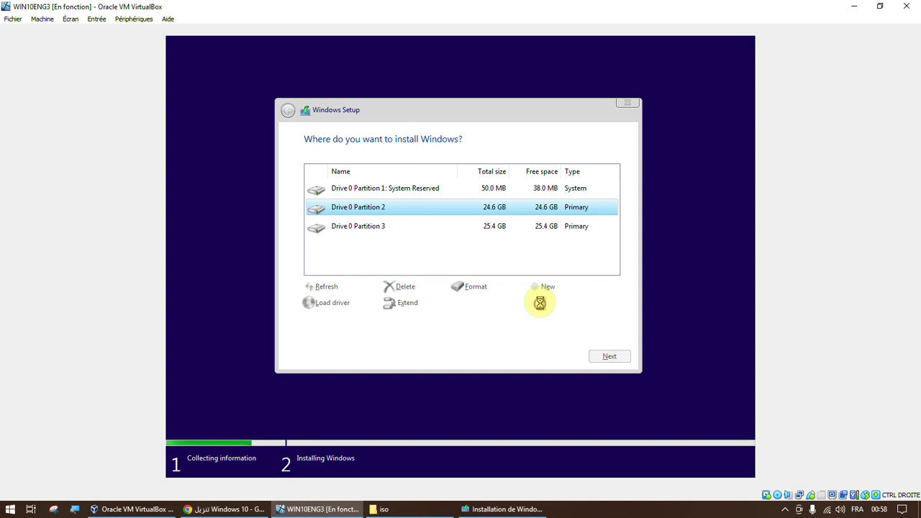
# - Format Partition 3 of Drive 0 and accept the loss of its data
pyautogui.click(503, 230)
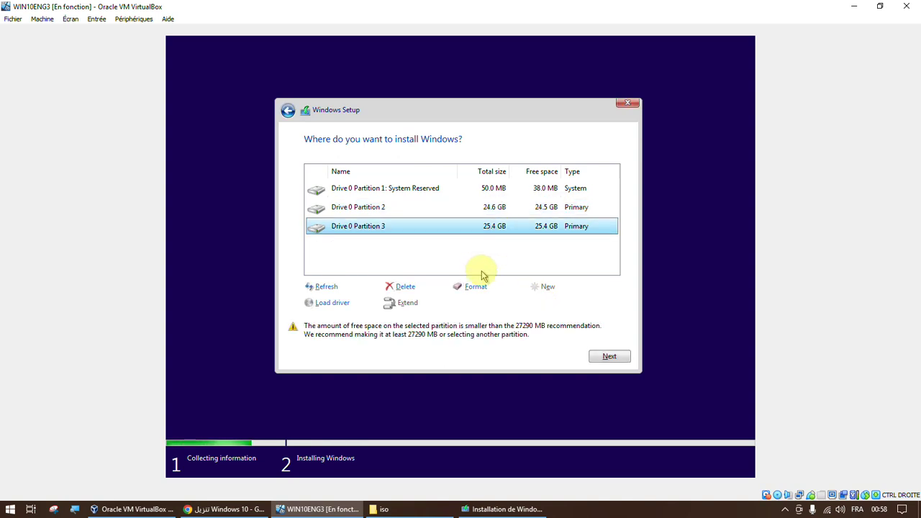
pyautogui.click(483, 288)
pyautogui.click(539, 303)
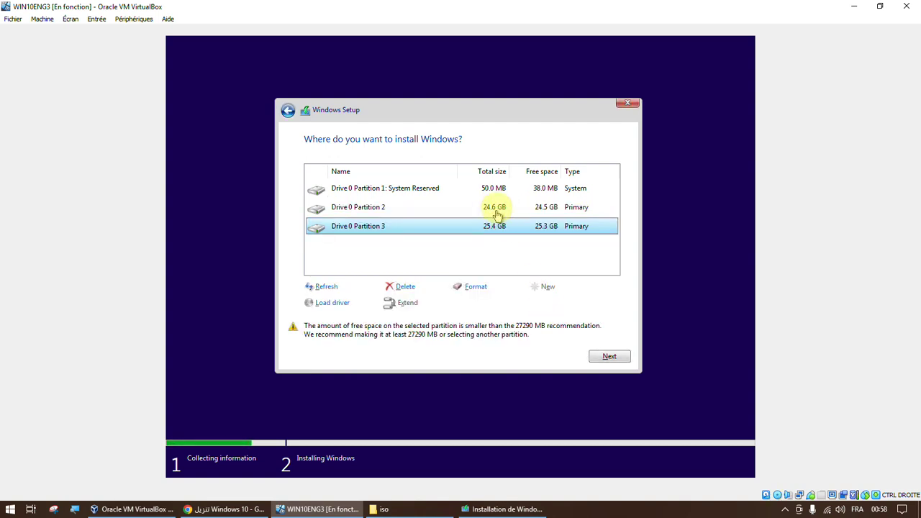
# - Examine each of the three Drive 0 partitions after formatting, checking its size, its free space and whether Windows can be installed there
pyautogui.click(495, 213)
pyautogui.click(476, 207)
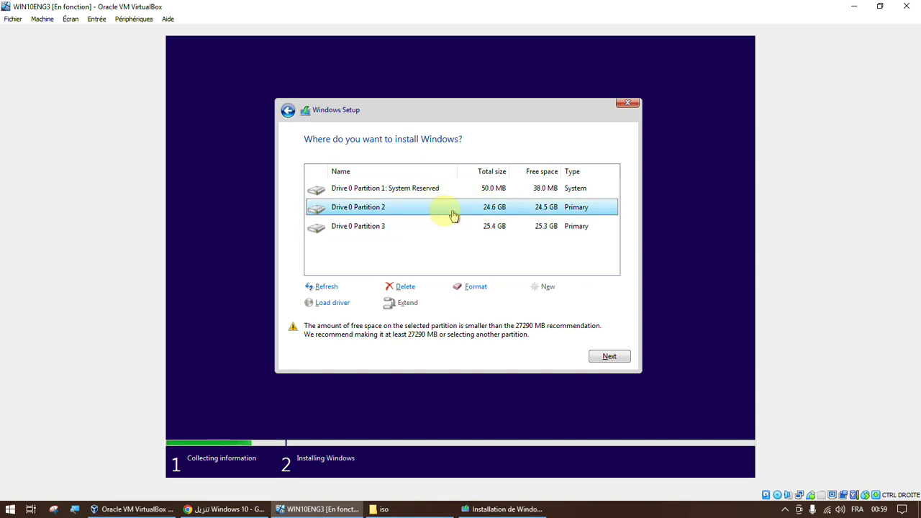
pyautogui.click(493, 227)
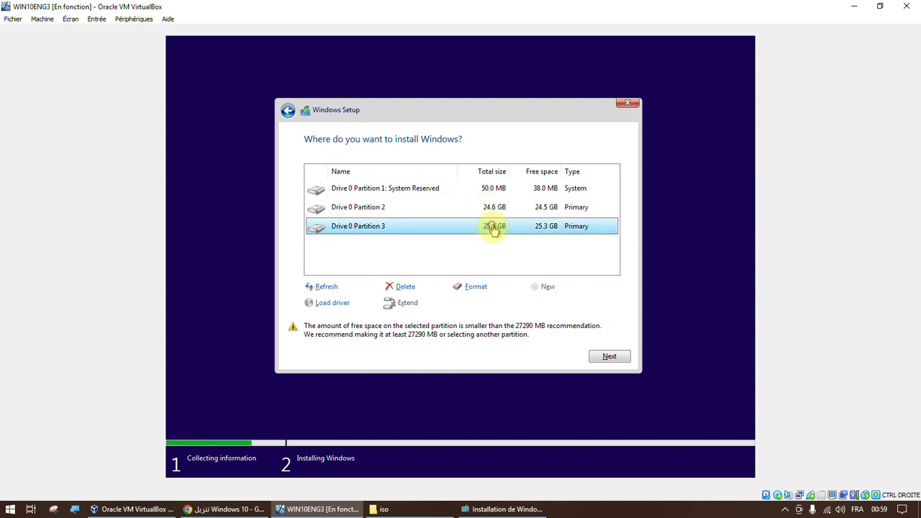
pyautogui.click(494, 248)
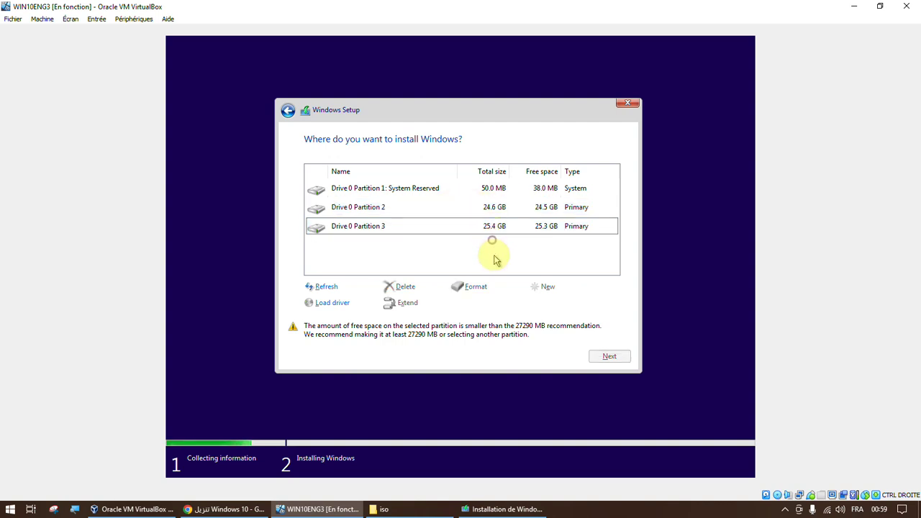
pyautogui.click(494, 193)
pyautogui.click(500, 210)
pyautogui.click(502, 227)
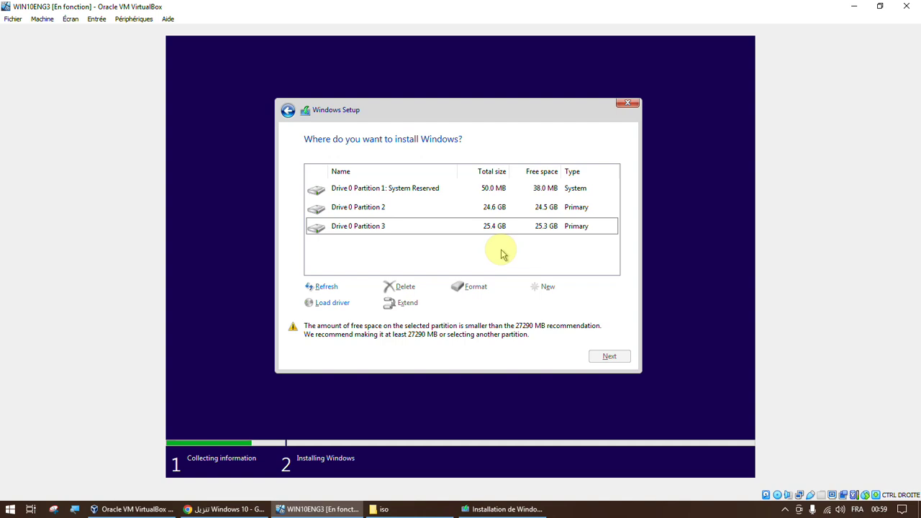
pyautogui.click(502, 190)
pyautogui.click(502, 207)
pyautogui.click(501, 227)
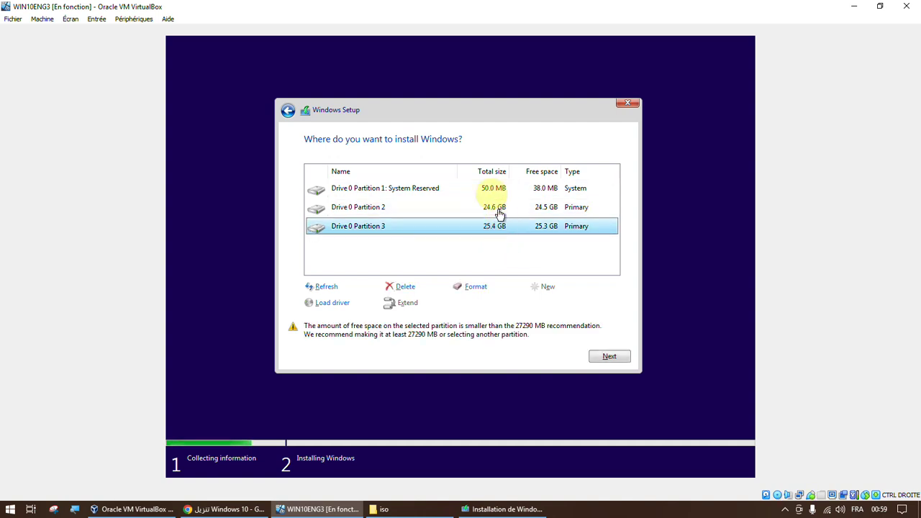
pyautogui.click(493, 189)
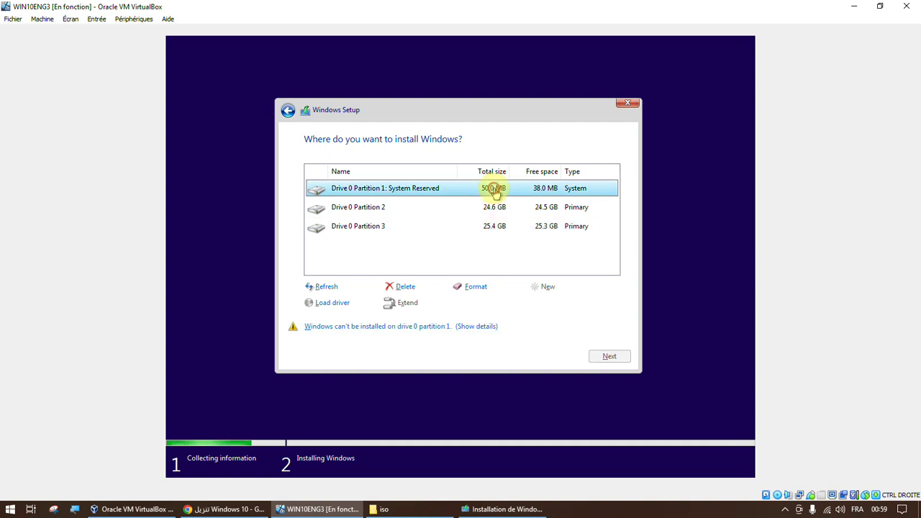
pyautogui.click(495, 207)
pyautogui.click(499, 227)
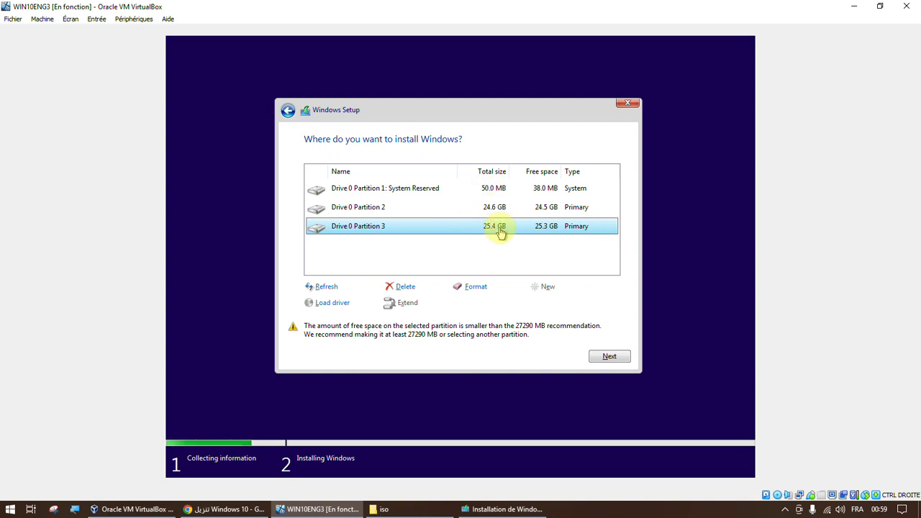
# - Delete the system reserved partition from Drive 0 and accept the loss of its data
pyautogui.click(482, 187)
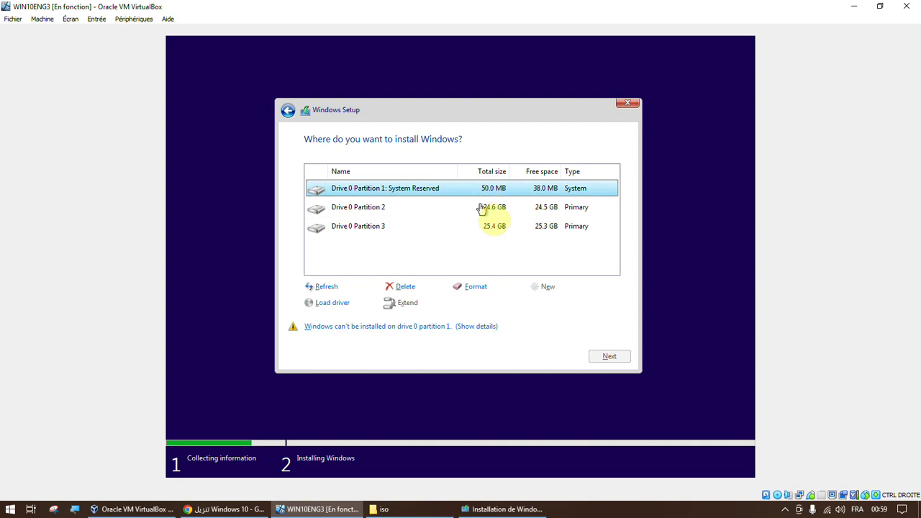
pyautogui.click(403, 287)
pyautogui.click(531, 300)
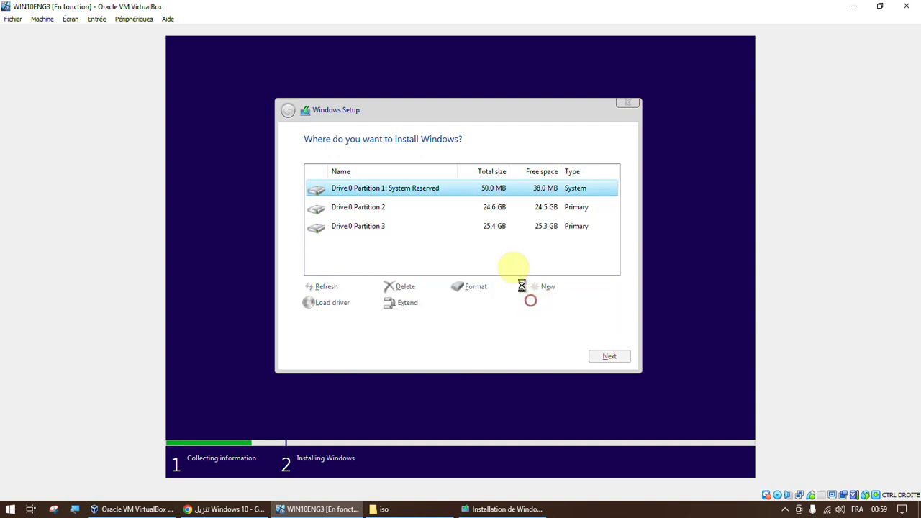
# - Delete the two remaining primary partitions from Drive 0 and accept the loss of their data
pyautogui.click(481, 208)
pyautogui.click(406, 286)
pyautogui.click(537, 302)
pyautogui.click(496, 209)
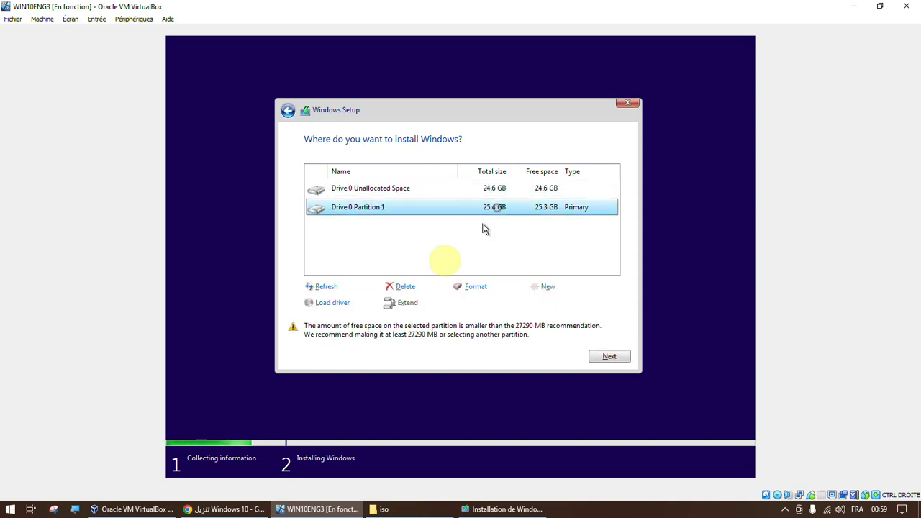
pyautogui.click(405, 286)
pyautogui.click(542, 302)
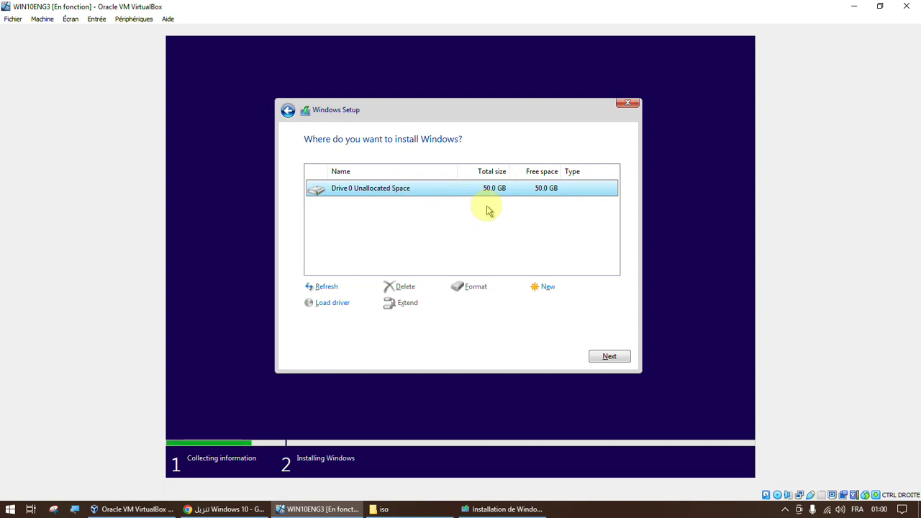
# - Create a new primary partition of about 24.6 GB in Drive 0's unallocated space, allowing additional partitions for system files
pyautogui.click(545, 286)
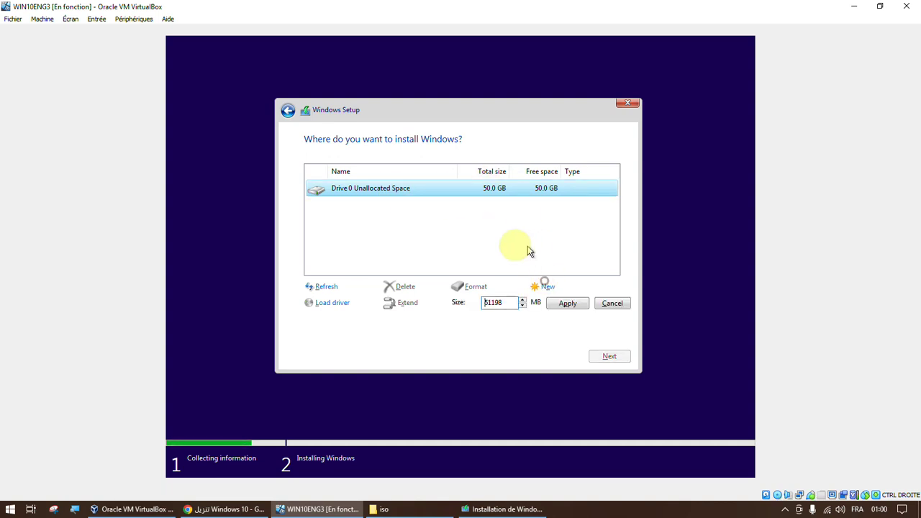
pyautogui.moveTo(492, 306); pyautogui.dragTo(483, 305)
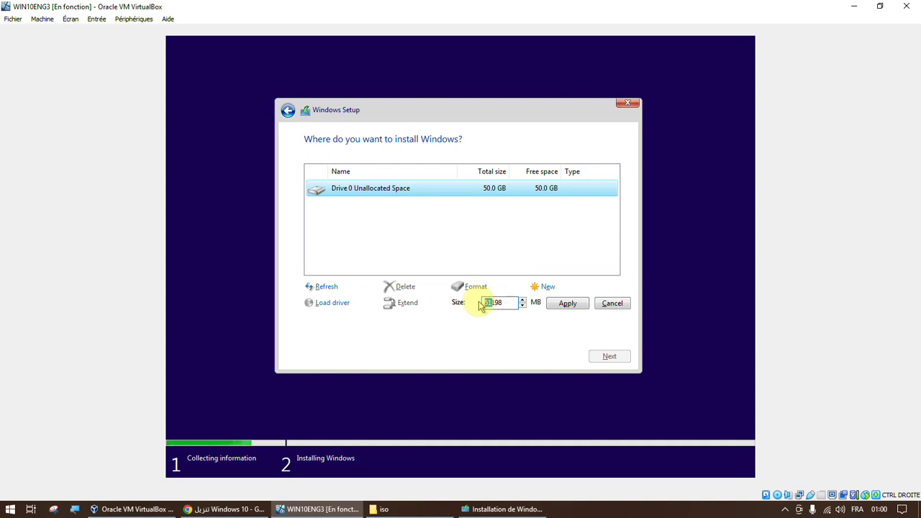
pyautogui.click(569, 303)
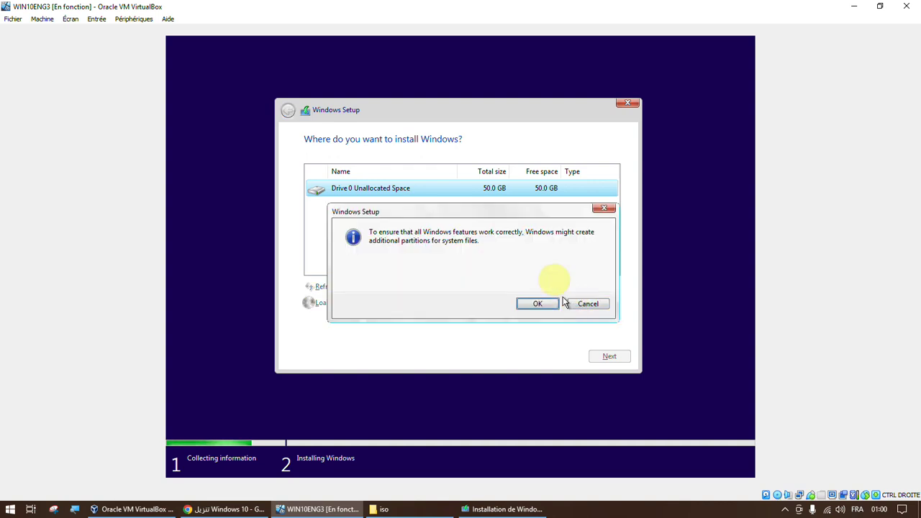
pyautogui.click(541, 302)
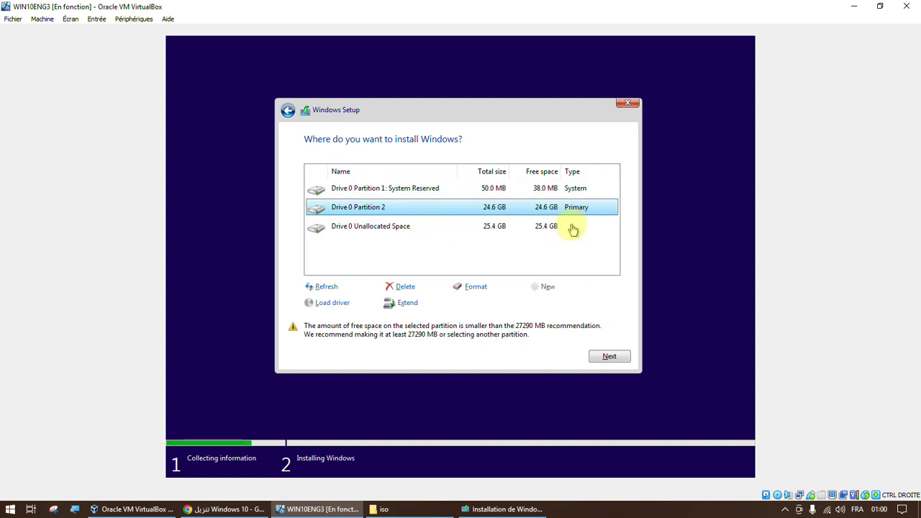
# - Create another primary partition from all the remaining 25.4 GB of unallocated space on Drive 0
pyautogui.click(416, 227)
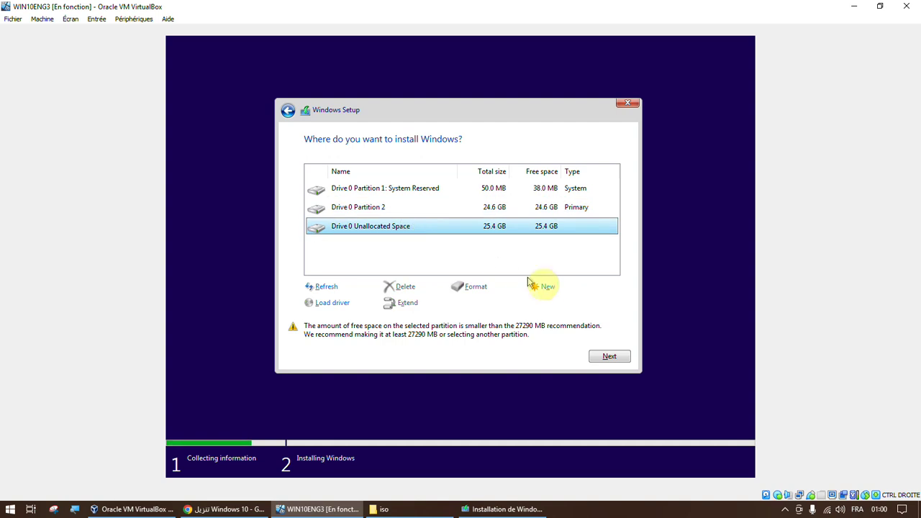
pyautogui.click(547, 287)
pyautogui.click(572, 301)
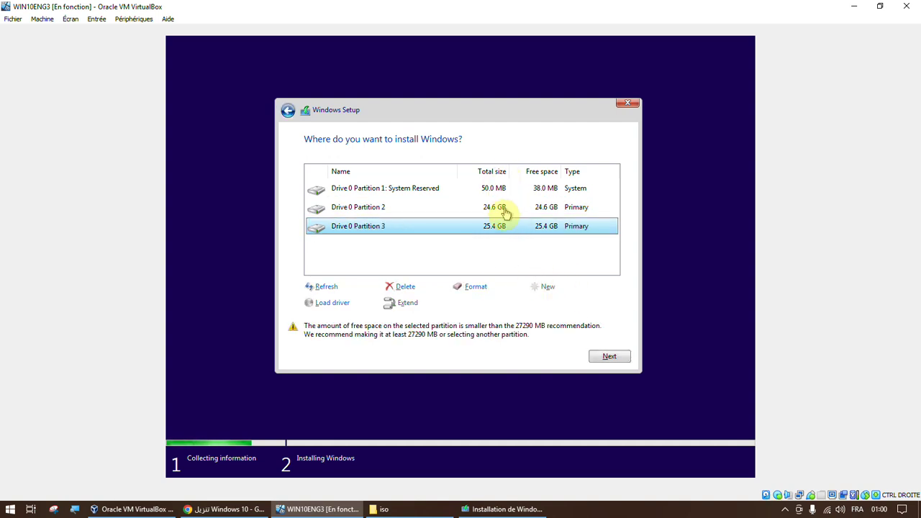
# - Compare the size, free space and type of the three newly created Drive 0 partitions
pyautogui.click(501, 207)
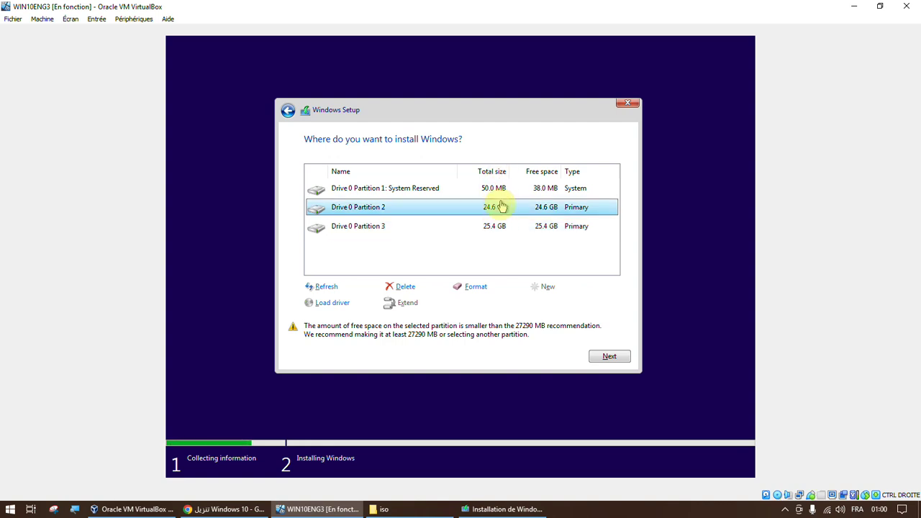
pyautogui.click(502, 224)
pyautogui.click(495, 208)
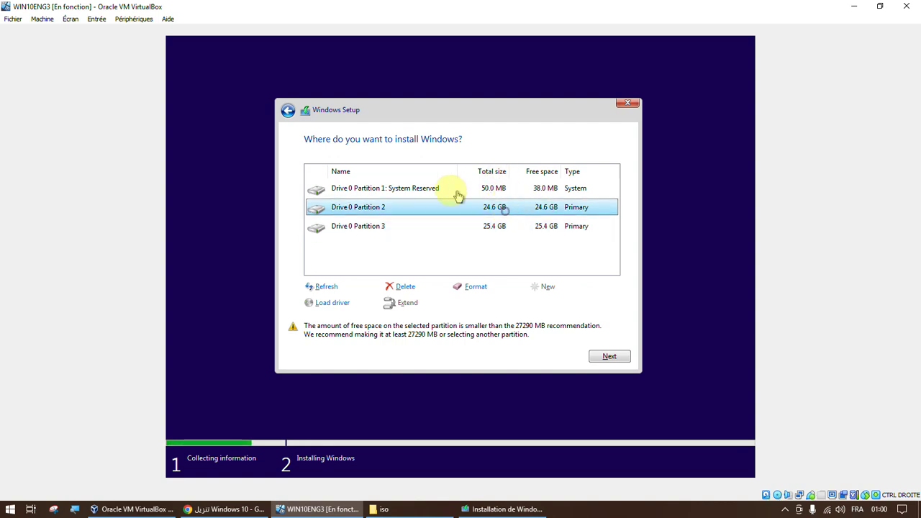
pyautogui.click(503, 190)
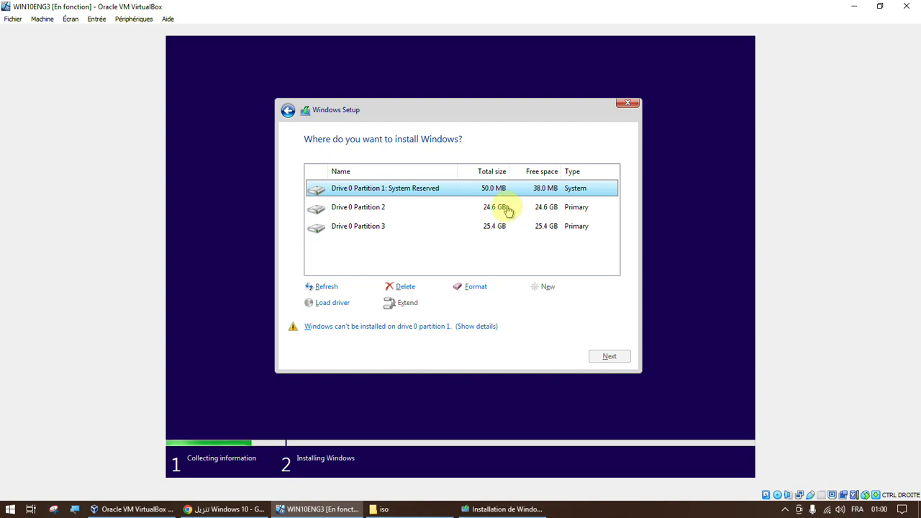
pyautogui.click(429, 209)
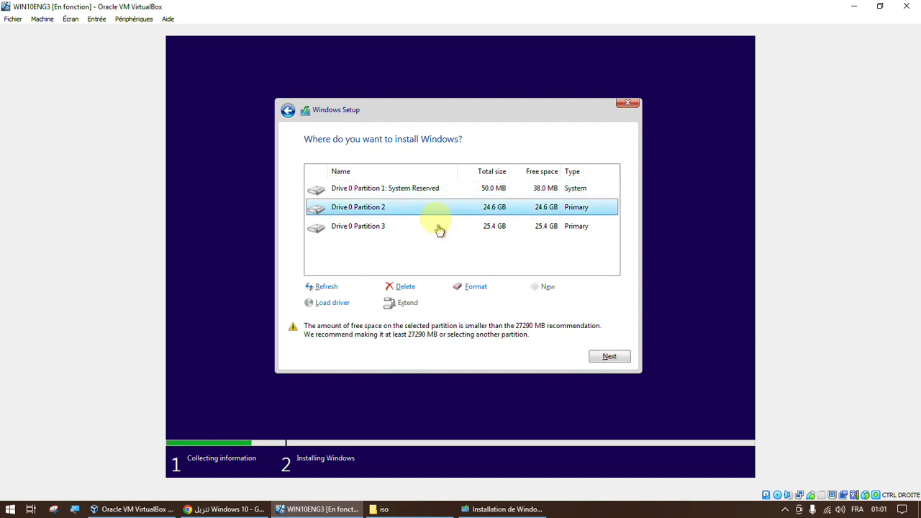
pyautogui.click(431, 225)
pyautogui.click(442, 207)
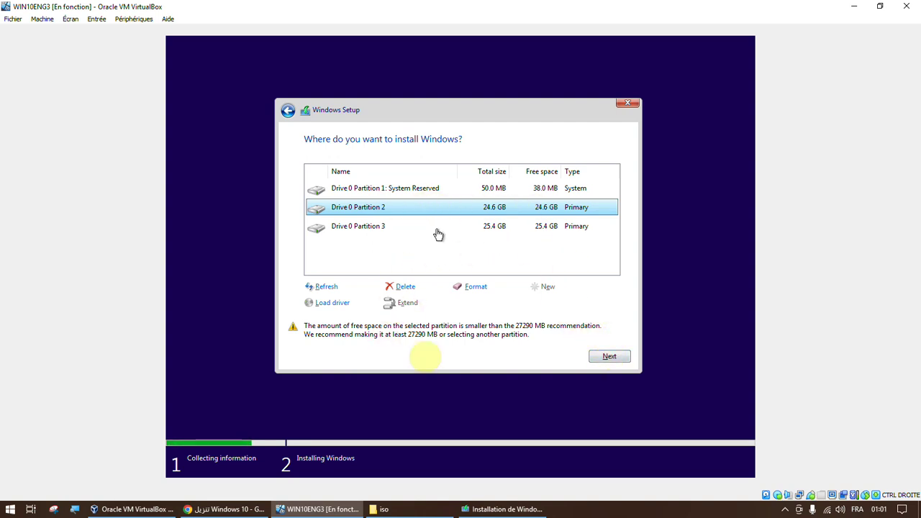
# - Review the Windows 10 tool download in Chrome and the media choices in the Windows 10 installation tool, then return to the virtual machine
pyautogui.click(333, 511)
pyautogui.click(333, 511)
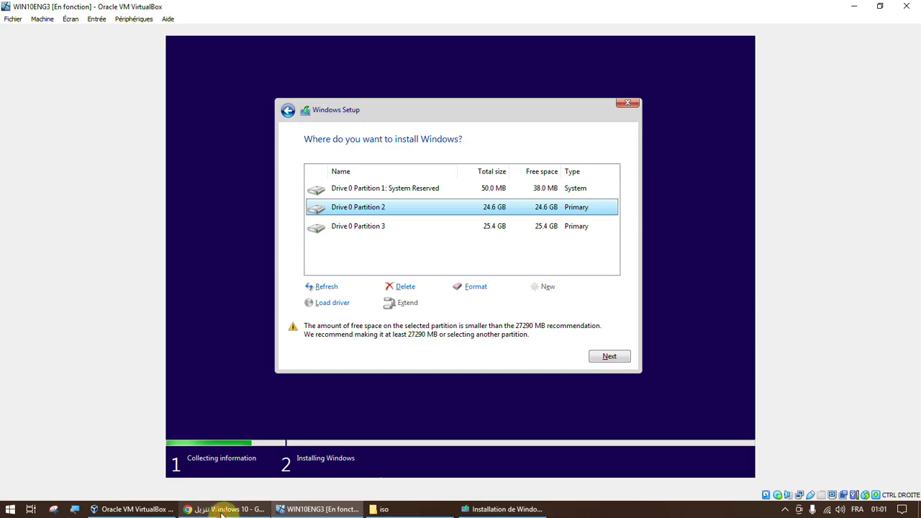
pyautogui.click(222, 511)
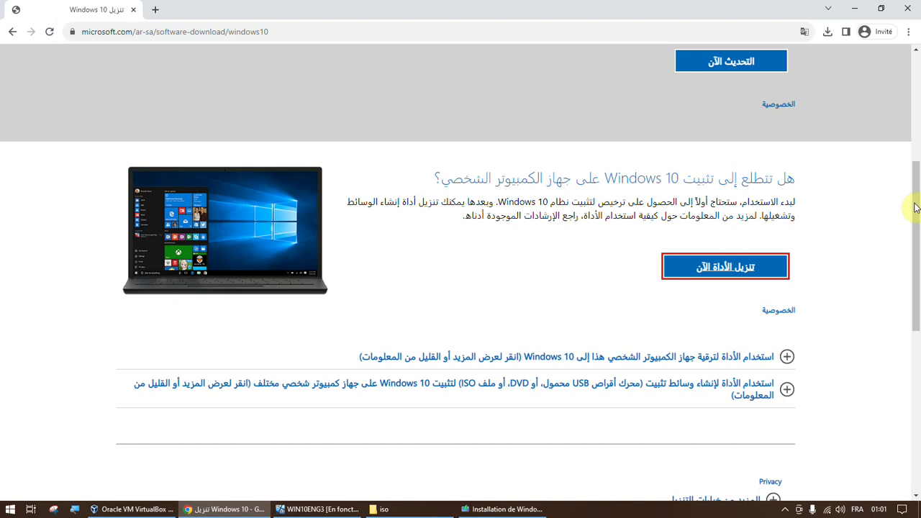
pyautogui.scroll(-2, 666, 288)
pyautogui.scroll(-1, 668, 284)
pyautogui.scroll(2, 669, 281)
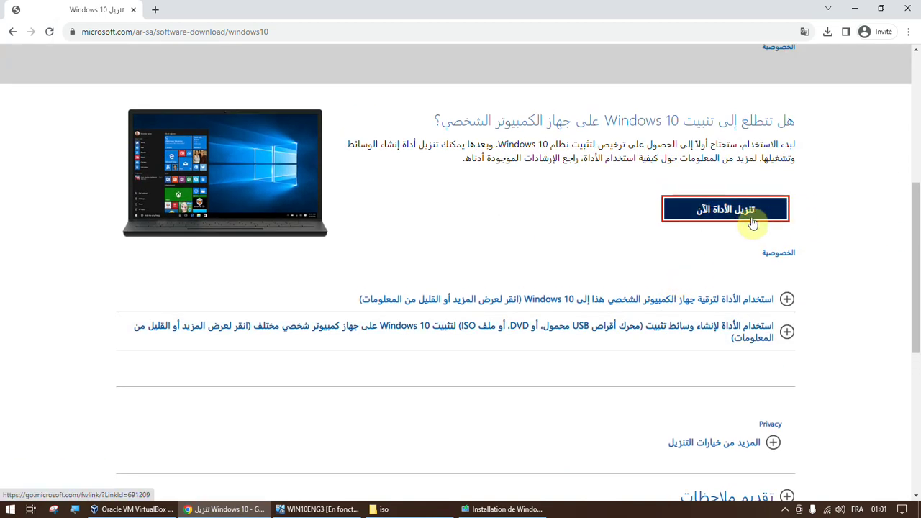
pyautogui.click(729, 211)
pyautogui.moveTo(551, 100); pyautogui.dragTo(555, 102)
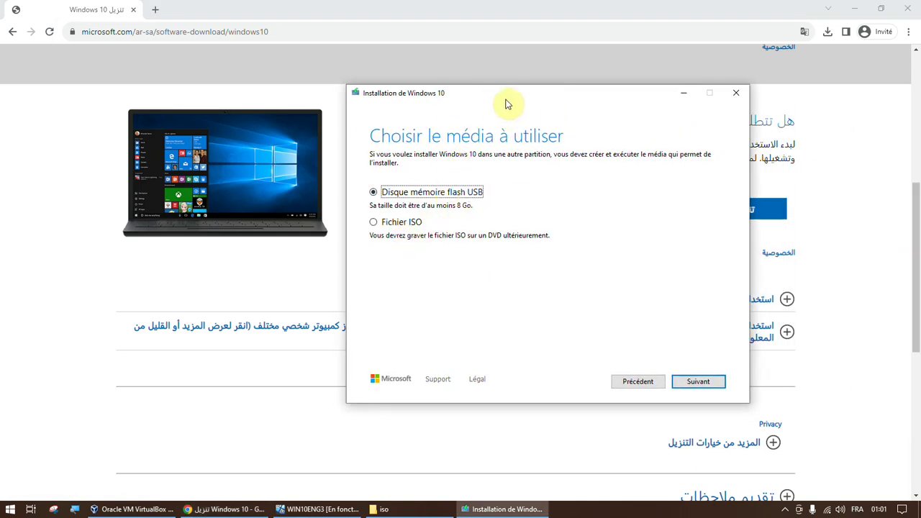
pyautogui.click(503, 509)
pyautogui.click(346, 507)
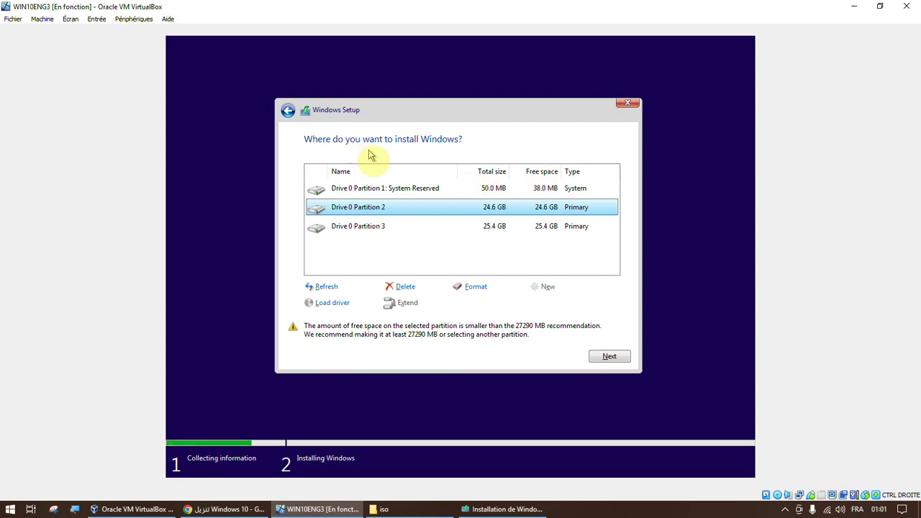
# - Examine each Drive 0 partition again to see which ones can serve as the Windows installation target
pyautogui.click(496, 188)
pyautogui.click(496, 207)
pyautogui.click(496, 226)
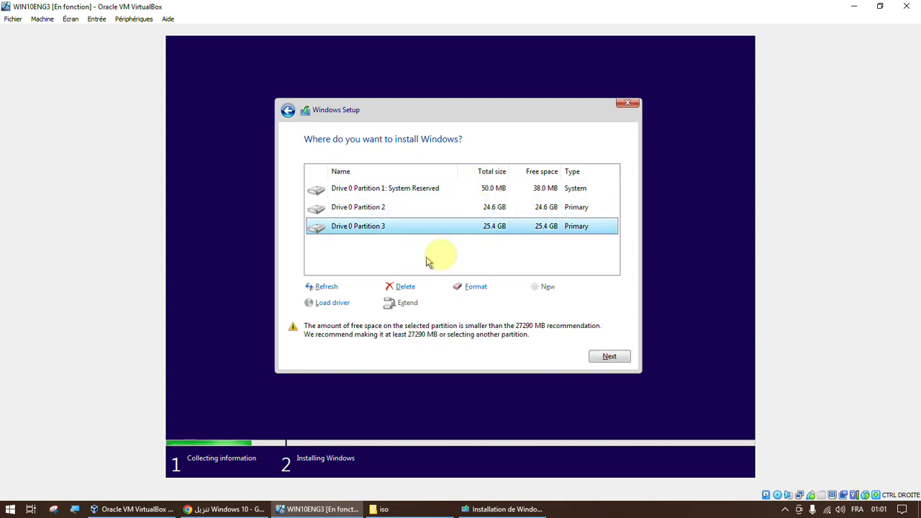
pyautogui.click(488, 209)
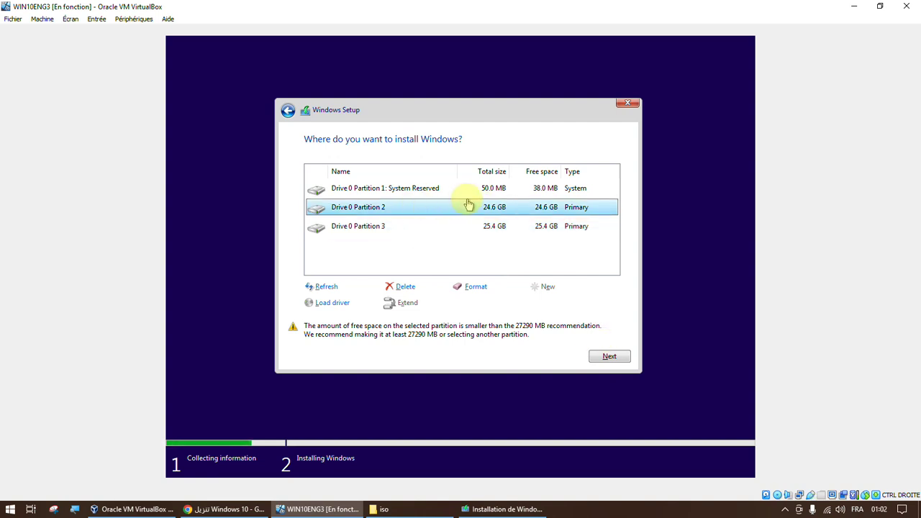
pyautogui.click(383, 229)
pyautogui.click(392, 192)
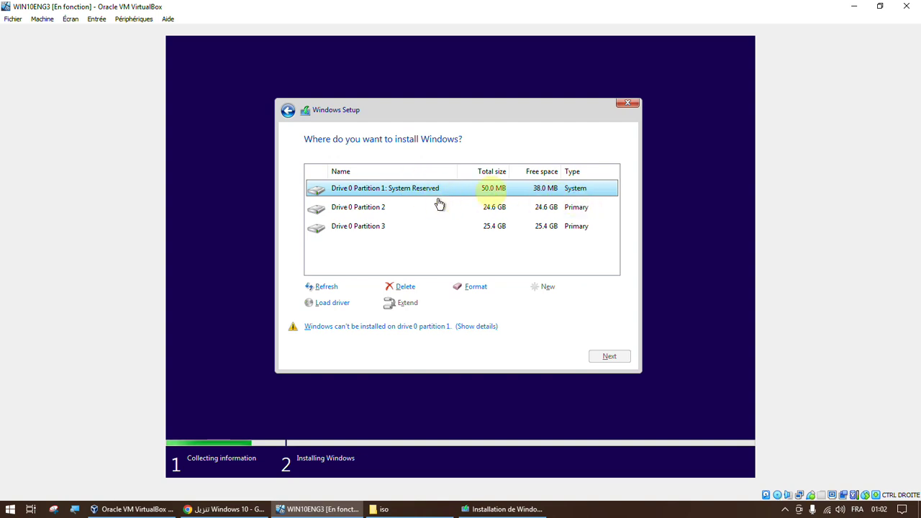
# - Choose Partition 2 of Drive 0 as the installation location and start installing Windows
pyautogui.click(508, 207)
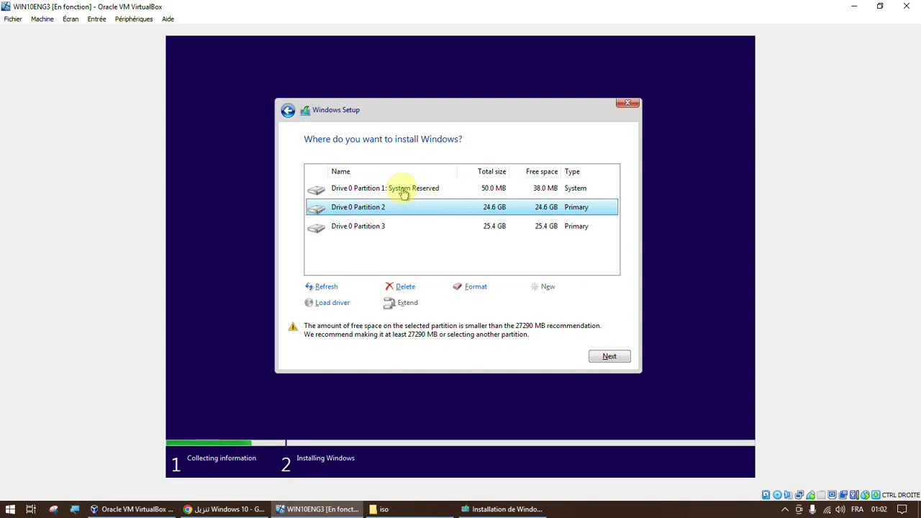
pyautogui.click(431, 189)
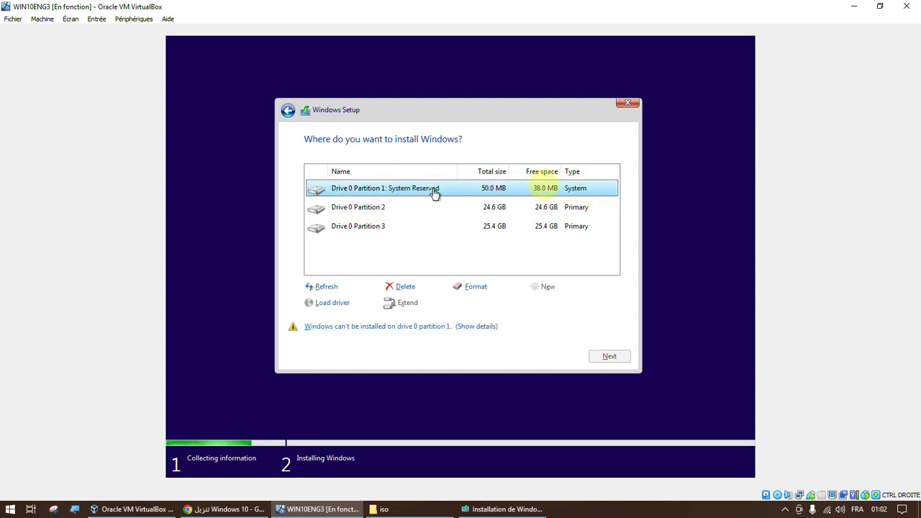
pyautogui.click(381, 206)
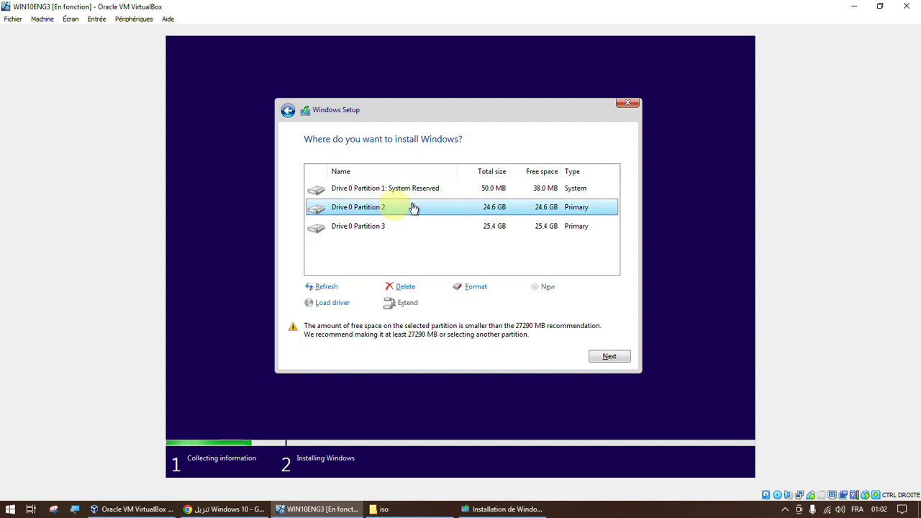
pyautogui.click(610, 356)
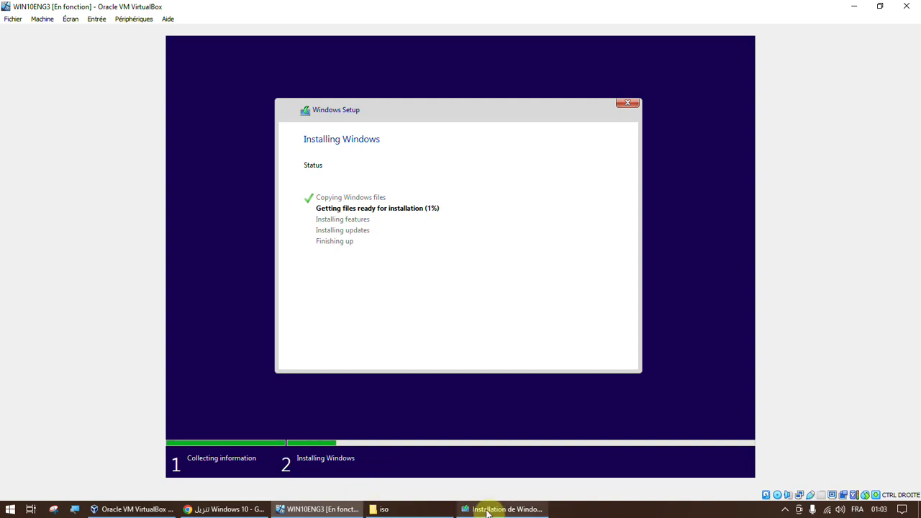
# - View the Windows 10 download page in Chrome, check the installation progress in the virtual machine, and minimize the open windows to the desktop
pyautogui.click(227, 508)
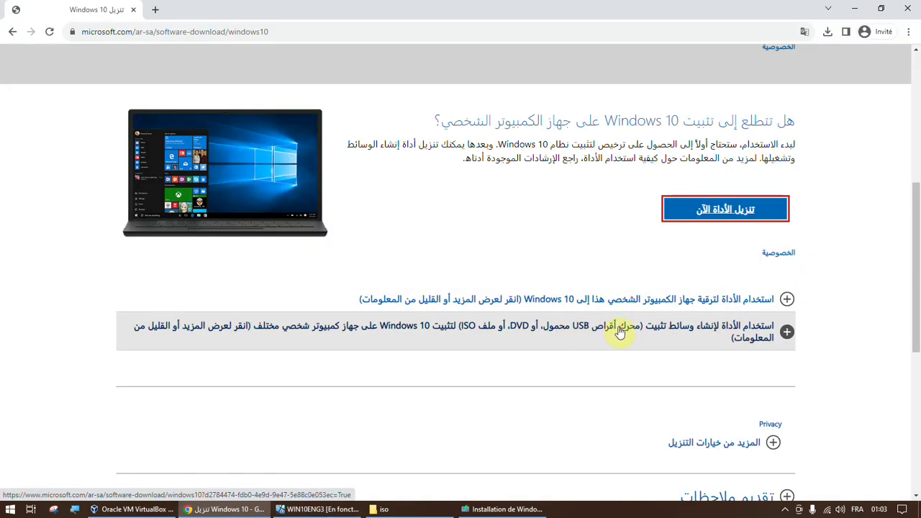
pyautogui.click(320, 509)
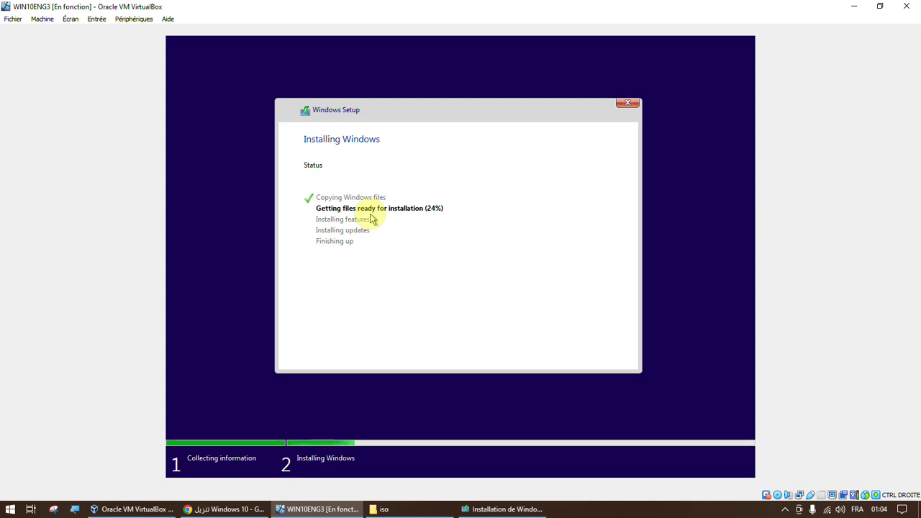
pyautogui.click(854, 8)
pyautogui.click(854, 8)
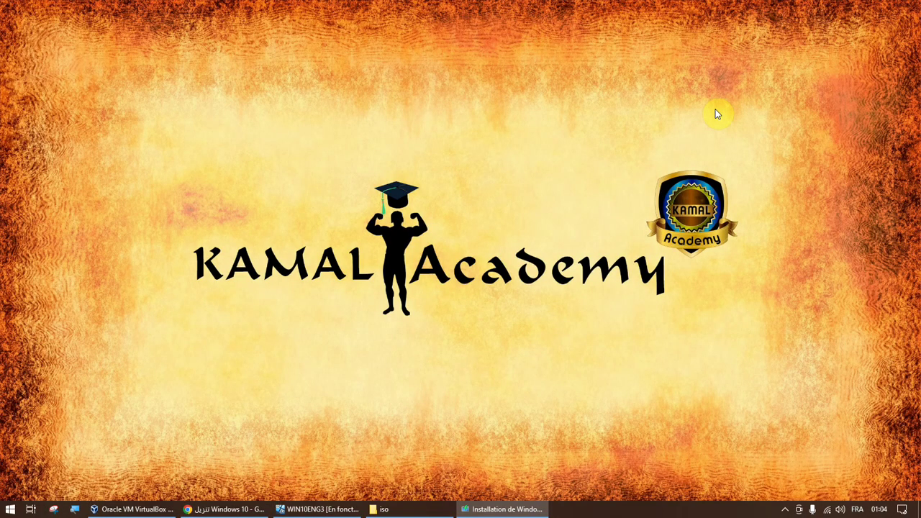